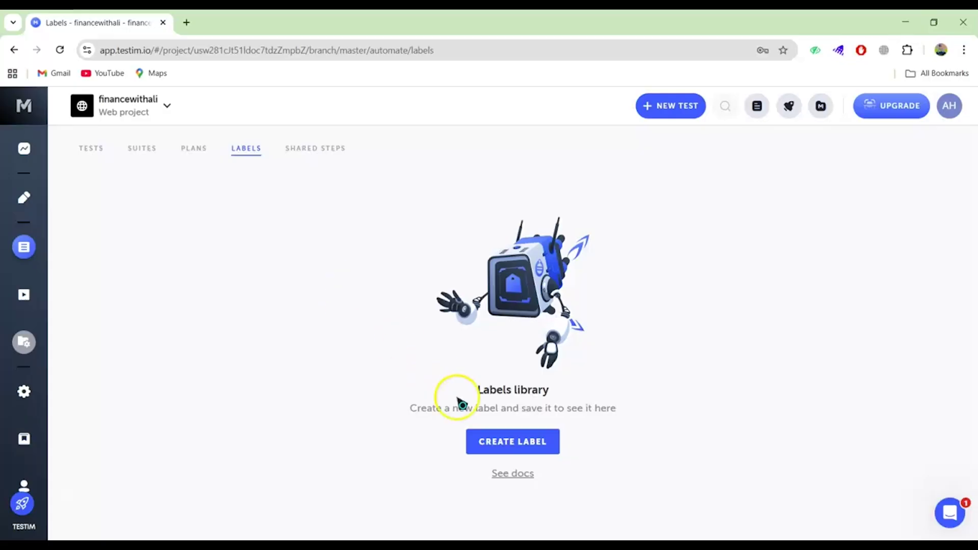
Create a new label named Login in the labels library.
click(510, 443)
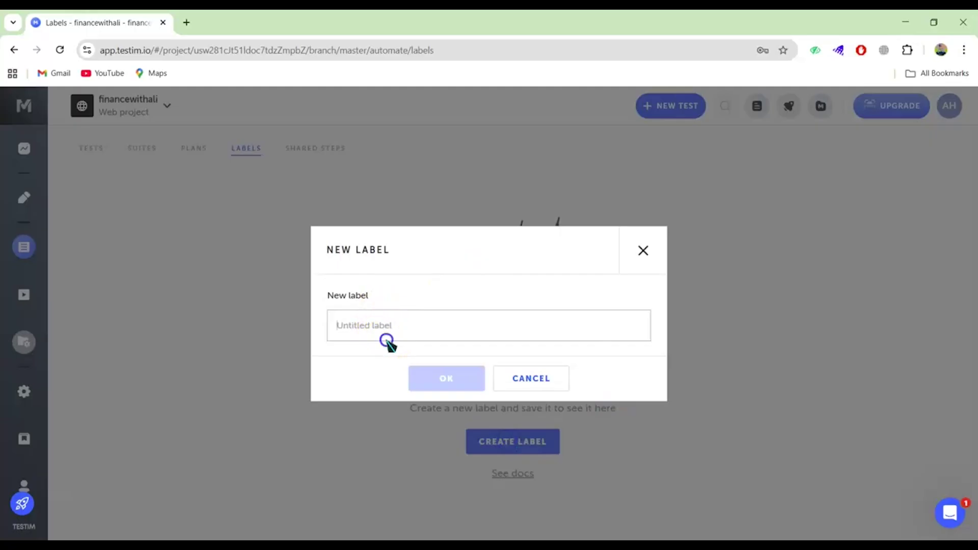
click(373, 330)
text(LLogin)
click(342, 328)
key(BackSpace)
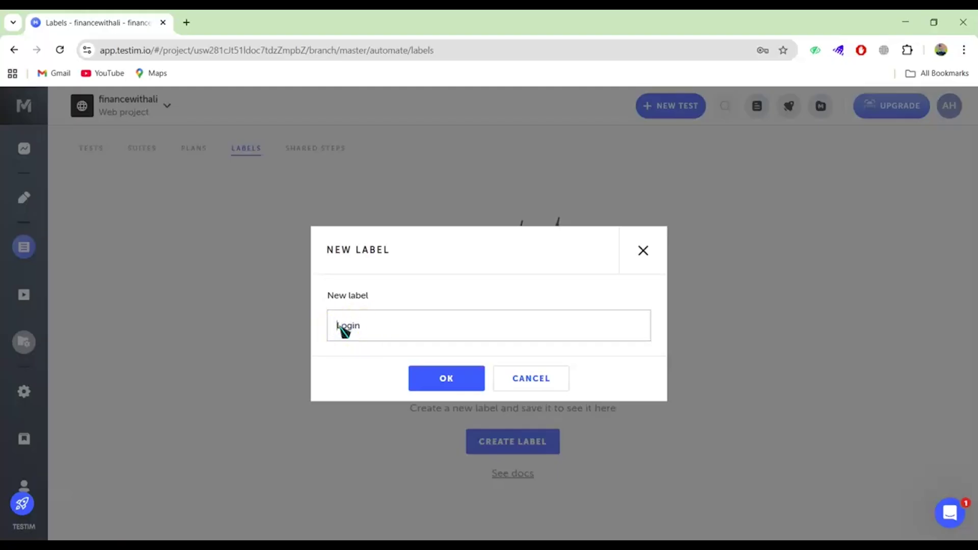
click(438, 379)
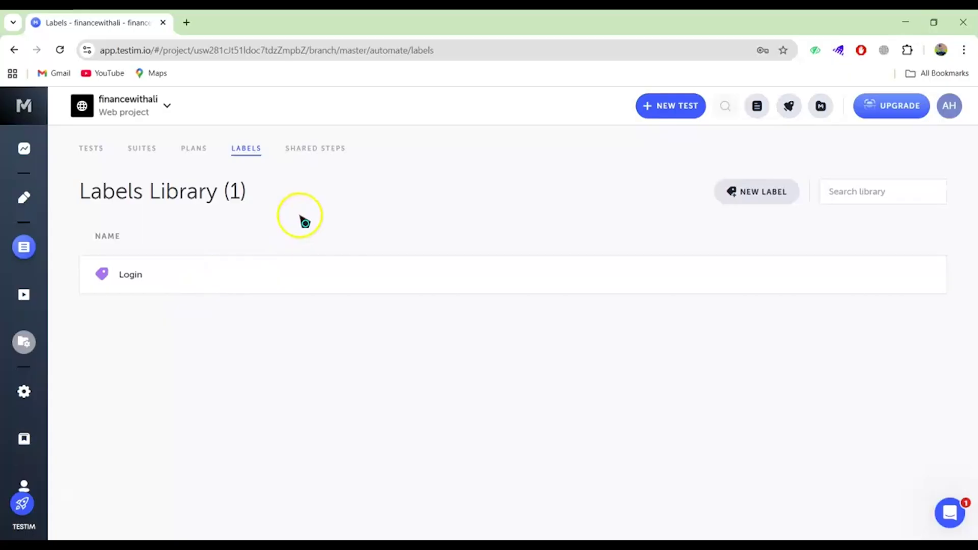
Assign the Login label to the debugging test in the test library.
click(91, 150)
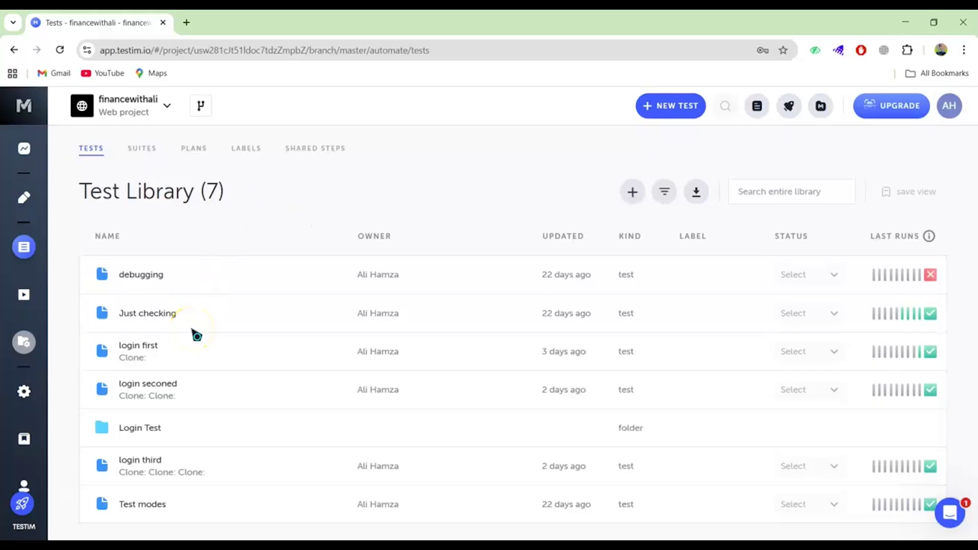
click(147, 280)
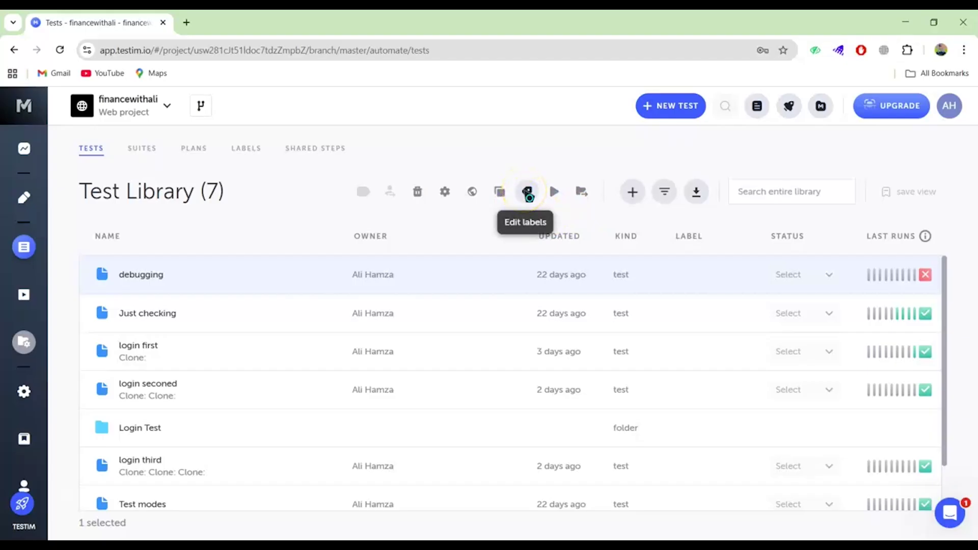
click(528, 192)
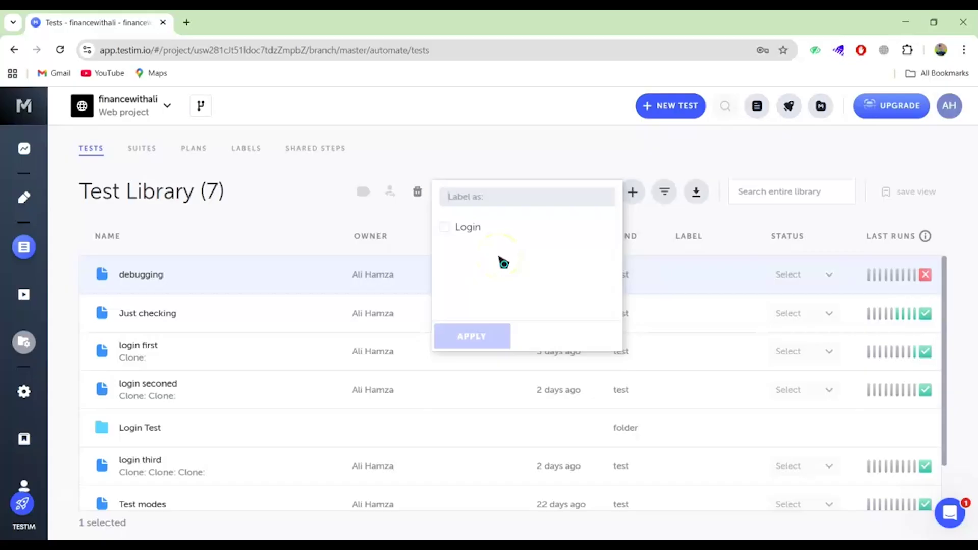
click(447, 229)
click(471, 335)
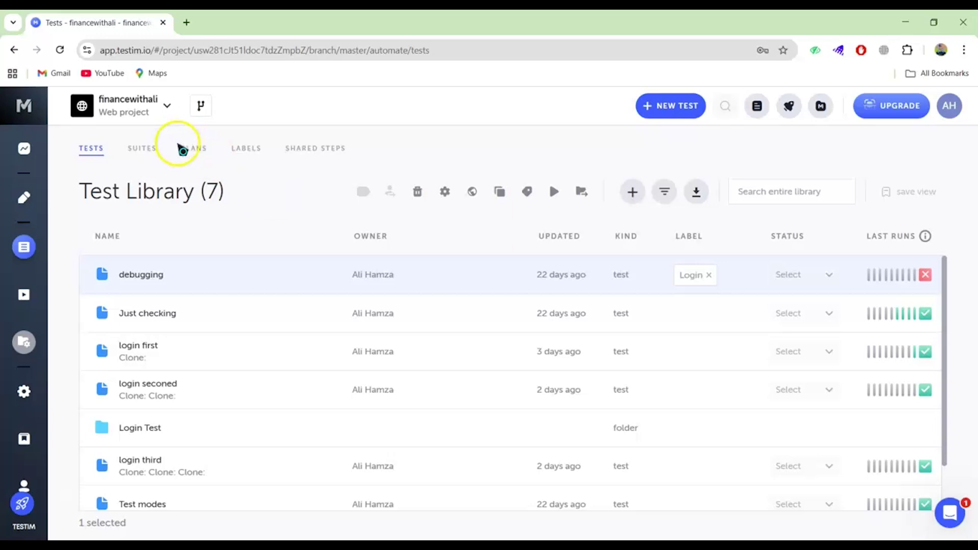
Start a new plan named Login testing with the description "We are testing the login plan".
click(193, 153)
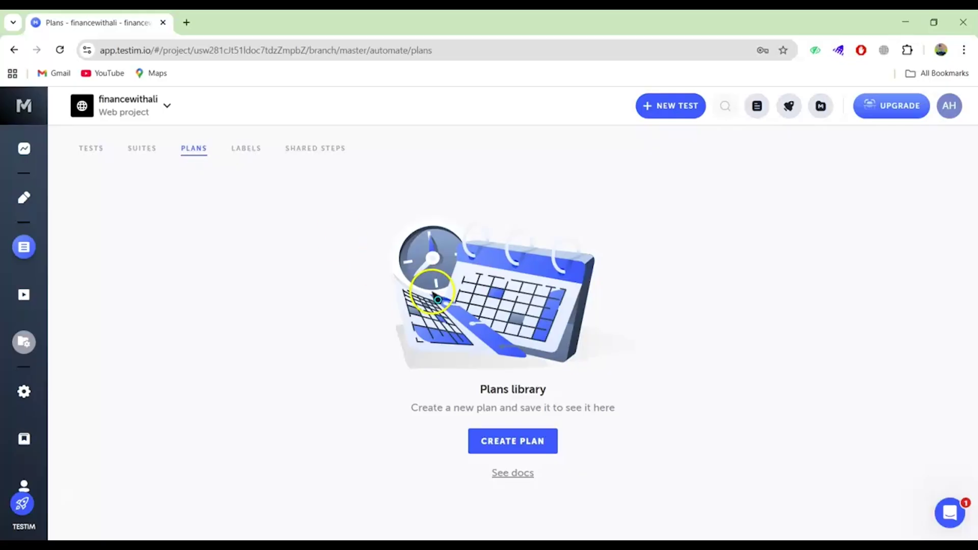
click(525, 442)
click(278, 237)
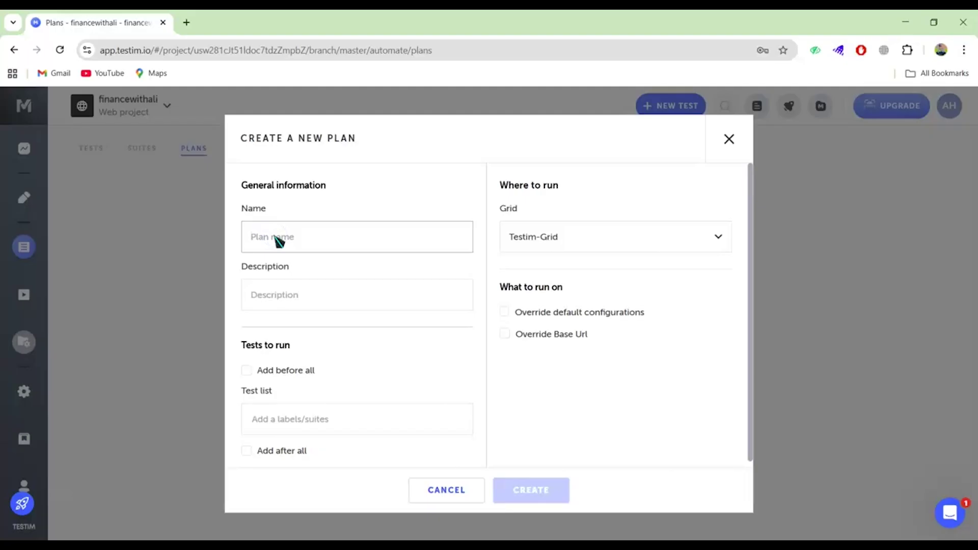
click(282, 243)
text(Loginn)
key(BackSpace)
text(testing)
click(288, 300)
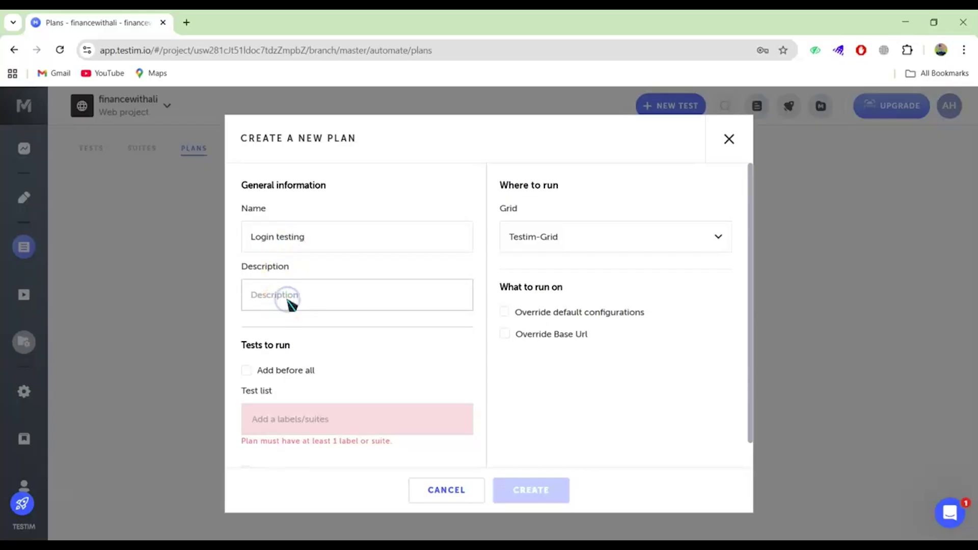
text(We are testing the login plan)
click(403, 354)
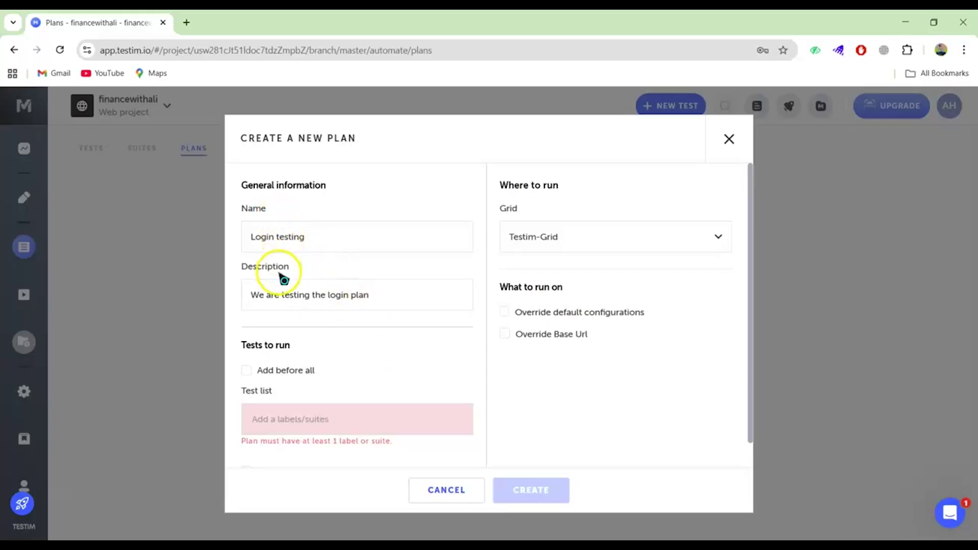
Add the Login label, not the suite, to the test list of the new plan.
scroll(299, 294, down, 1)
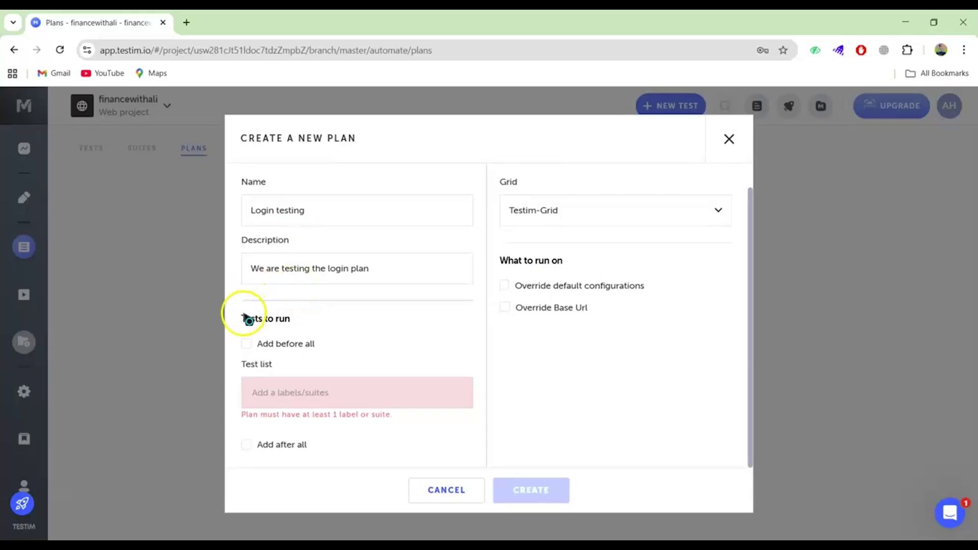
drag(297, 325, 241, 316)
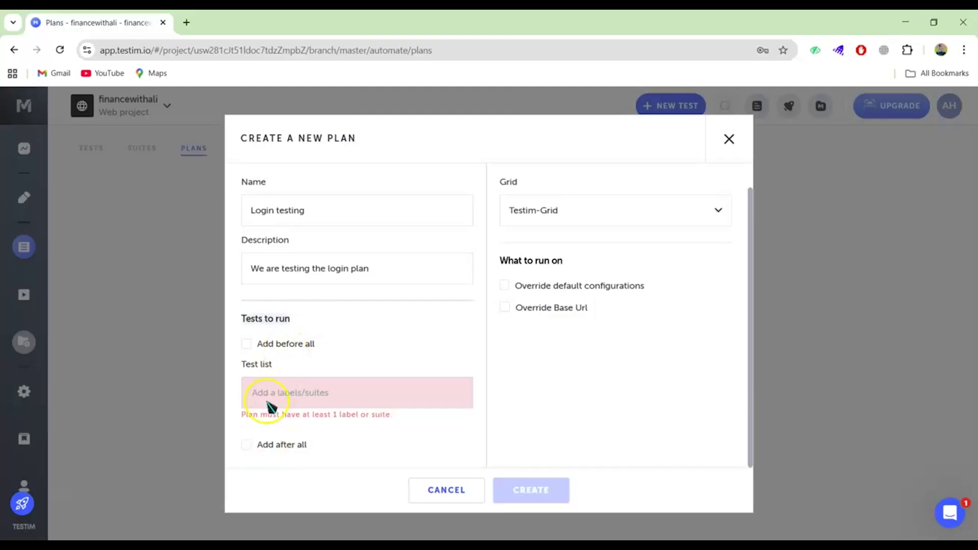
click(259, 342)
click(240, 364)
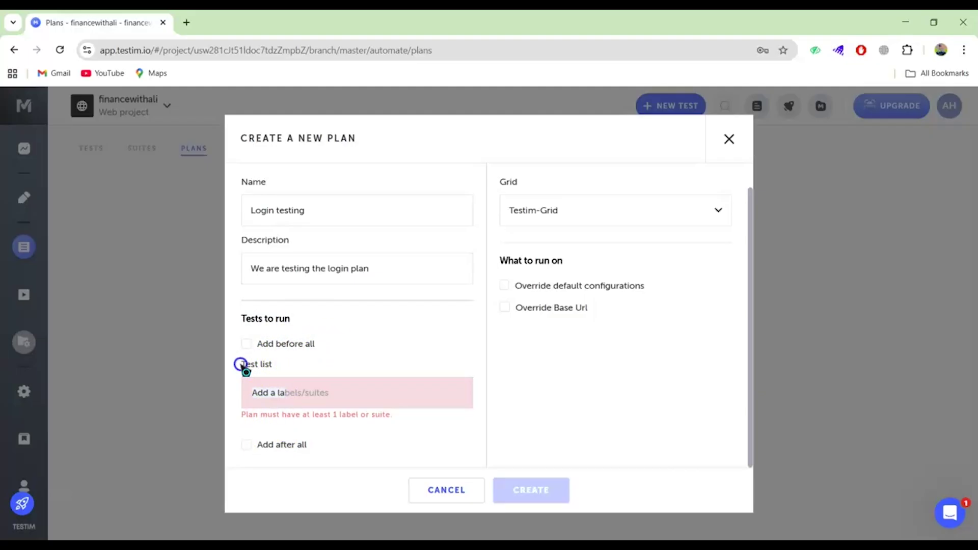
drag(325, 454, 259, 447)
click(292, 480)
click(287, 399)
click(268, 393)
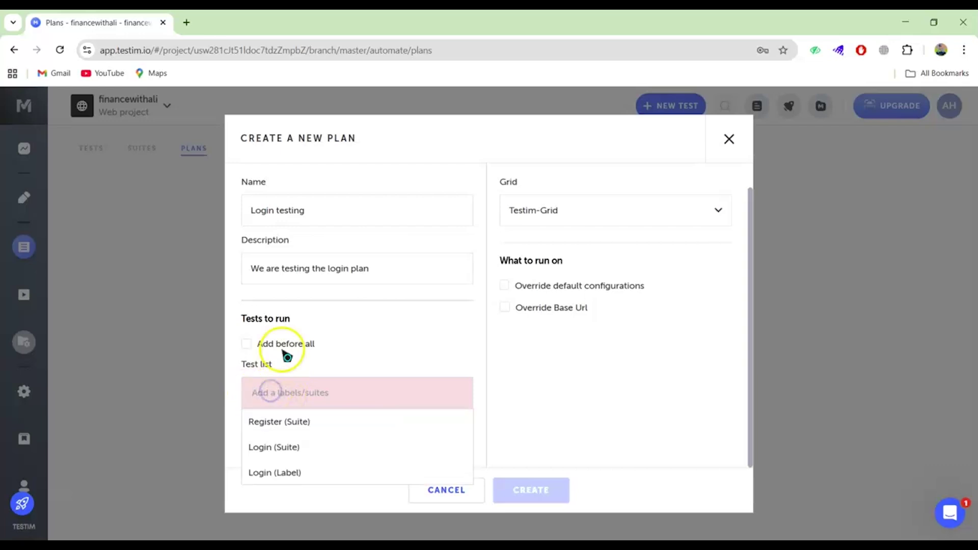
click(313, 342)
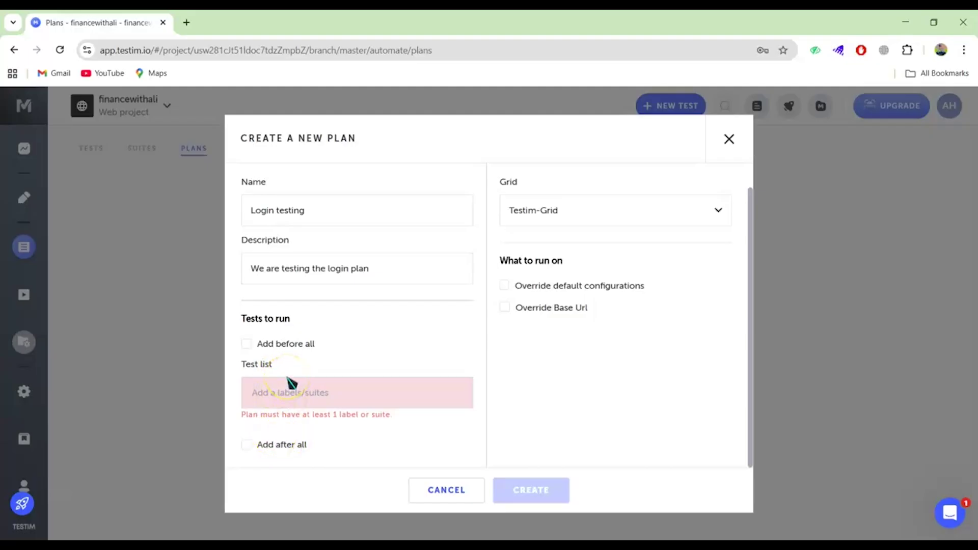
click(263, 393)
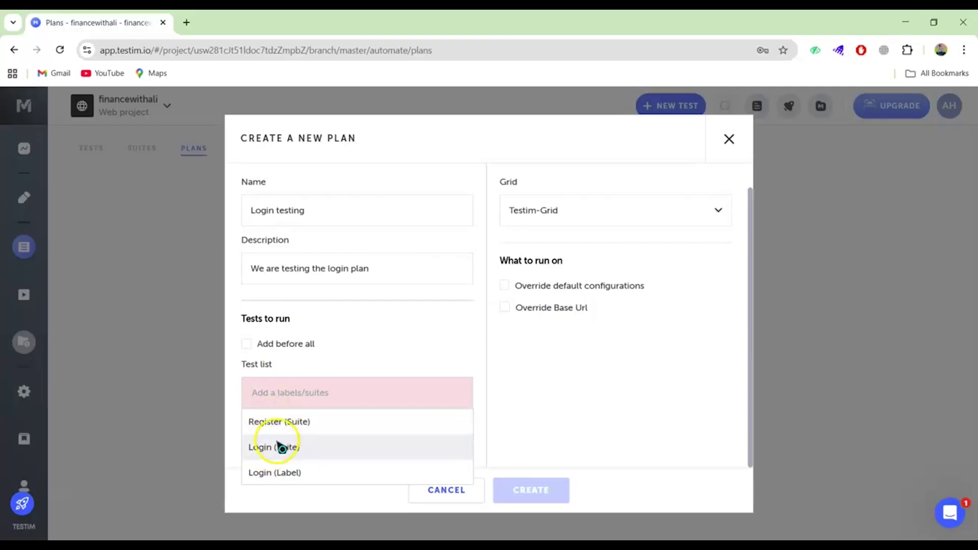
click(280, 474)
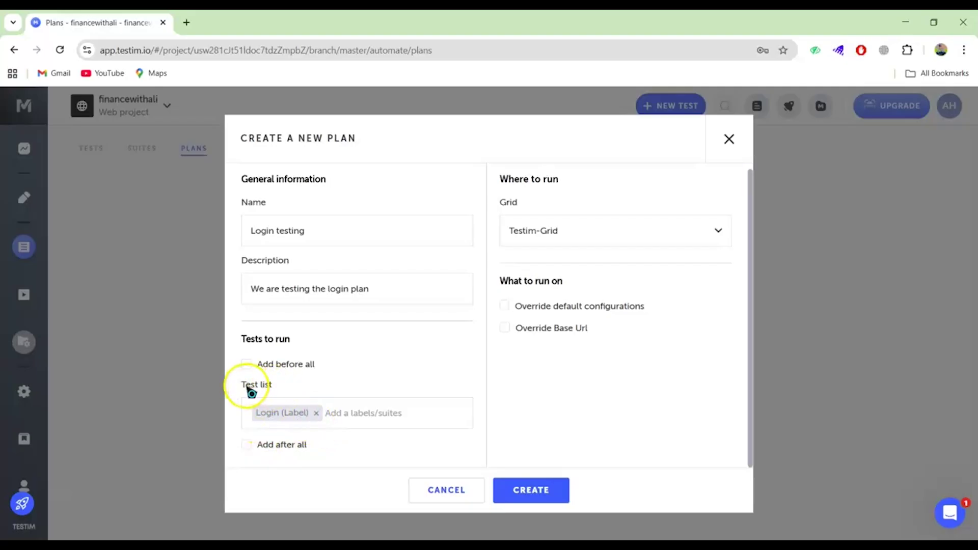
Create the Login testing plan on Testim-Grid without overriding the default configurations or base URL.
click(350, 410)
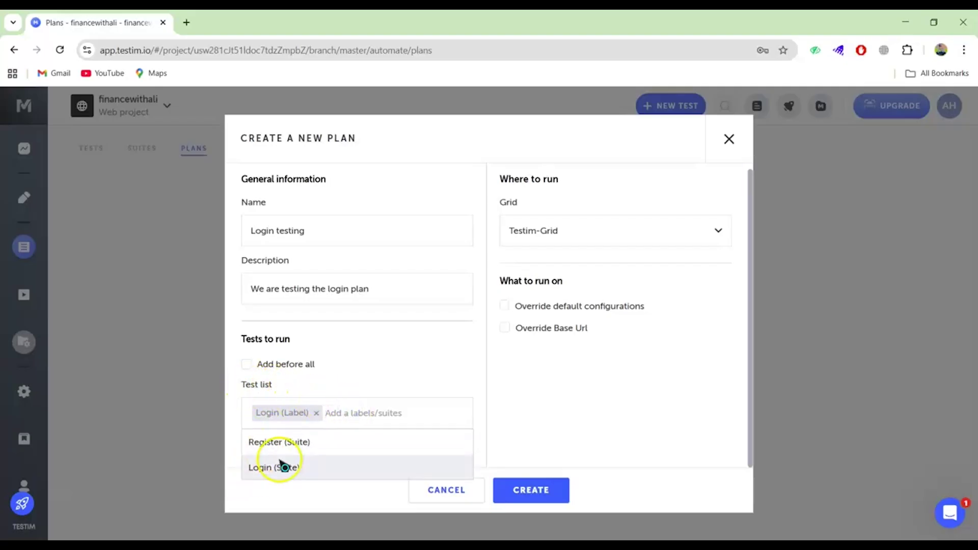
click(234, 396)
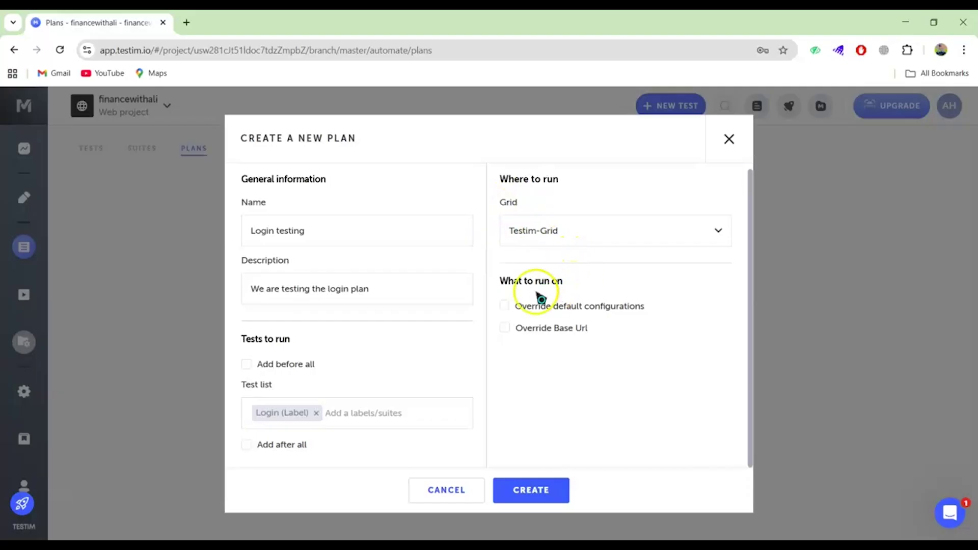
click(497, 286)
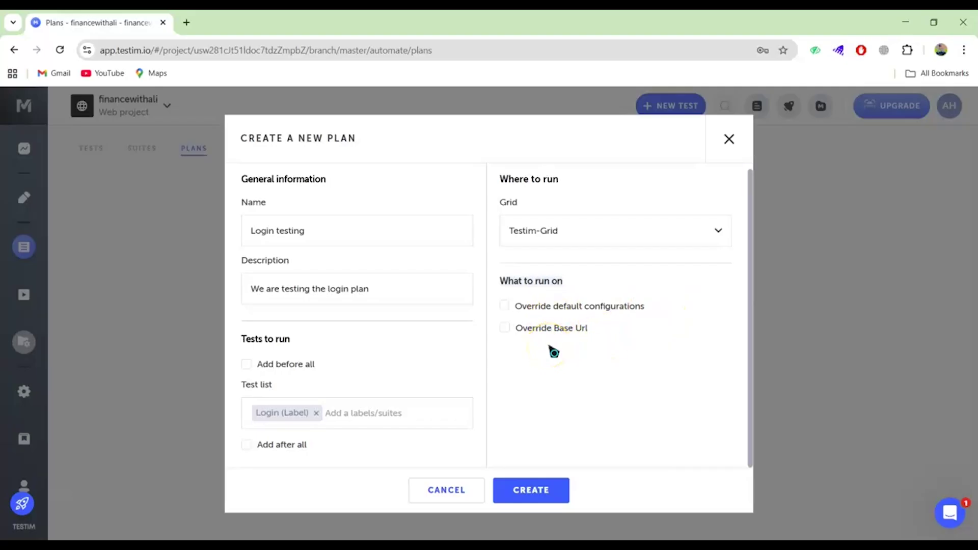
mouse_move(542, 282)
mouse_down()
mouse_move(541, 329)
mouse_move(547, 279)
mouse_up()
click(550, 369)
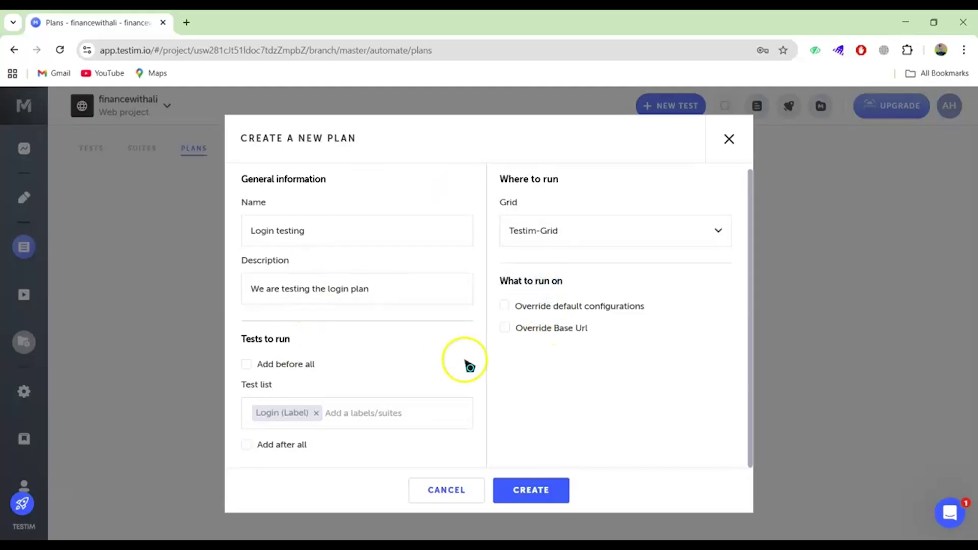
click(542, 394)
click(525, 488)
click(537, 401)
click(338, 388)
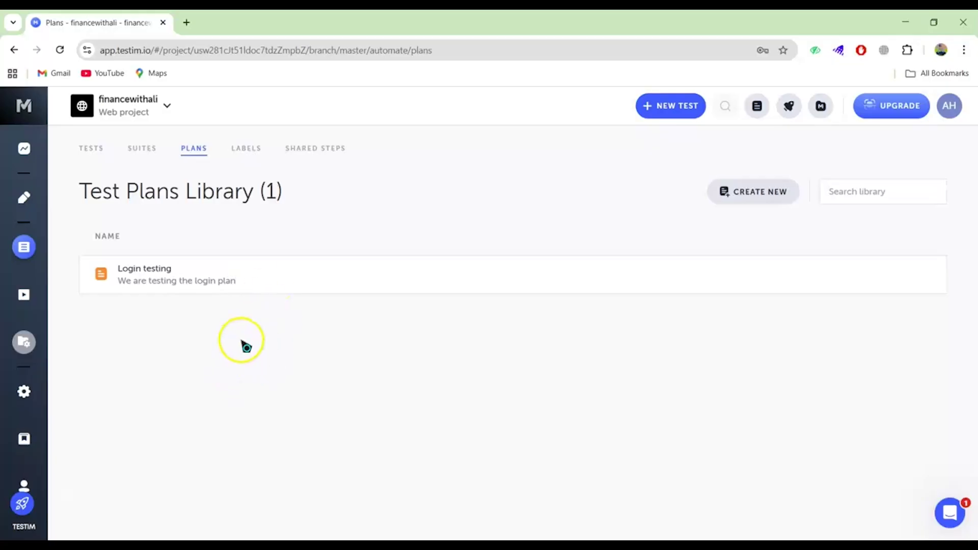
Run the Login testing plan locally without Incognito mode or a base URL override.
click(307, 278)
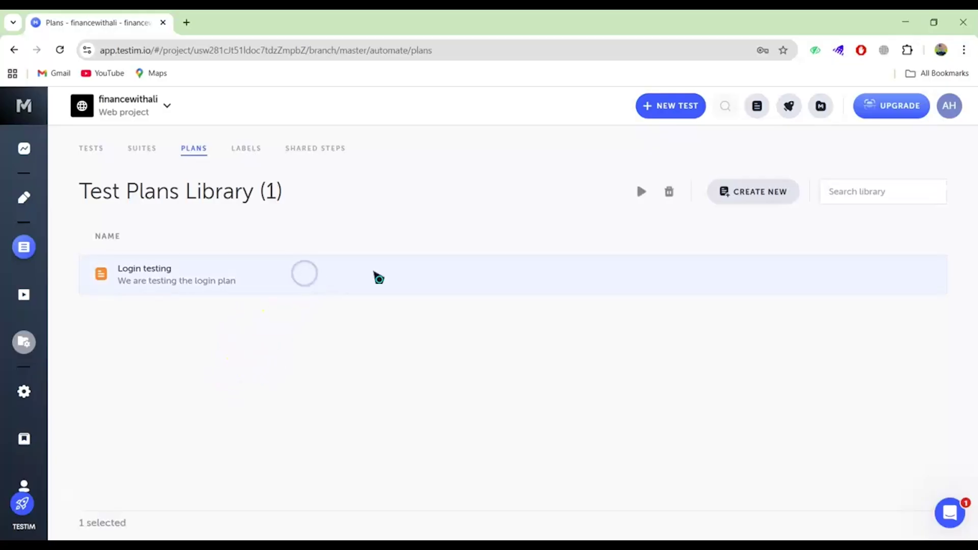
click(643, 193)
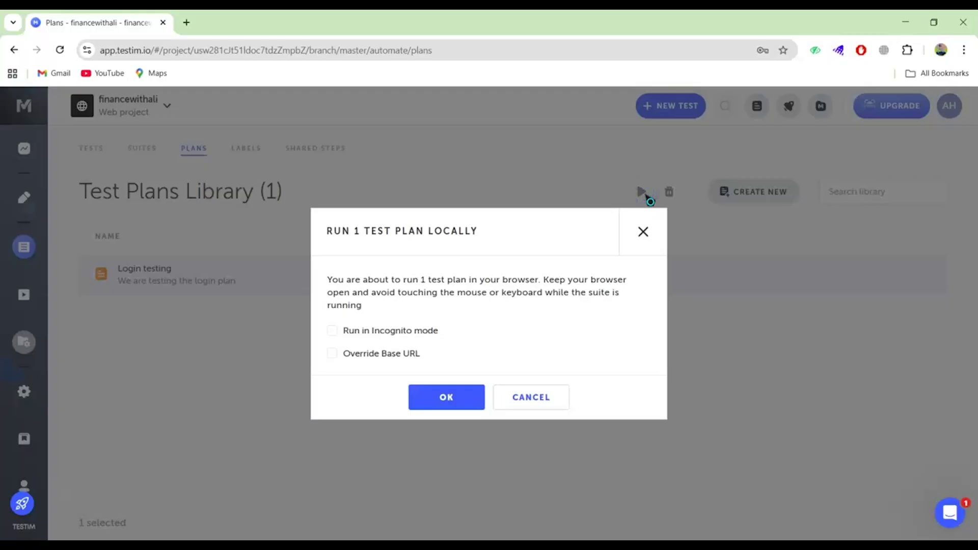
click(436, 394)
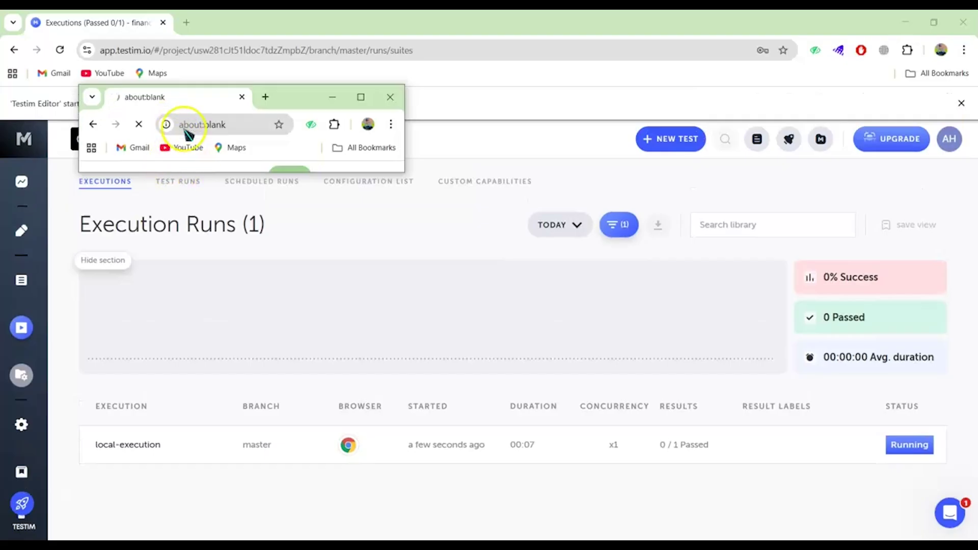
Open the running local-execution entry and select its debugging test.
click(193, 500)
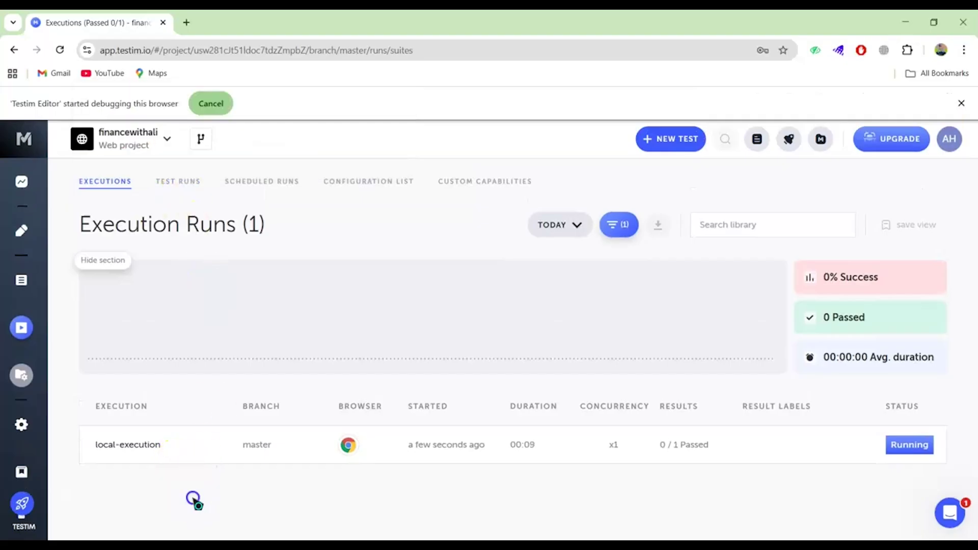
click(135, 445)
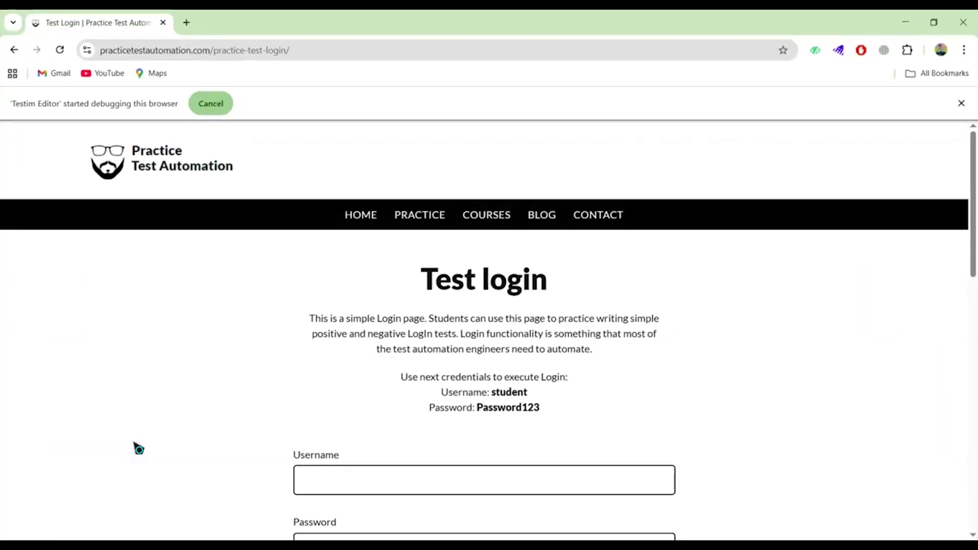
click(896, 22)
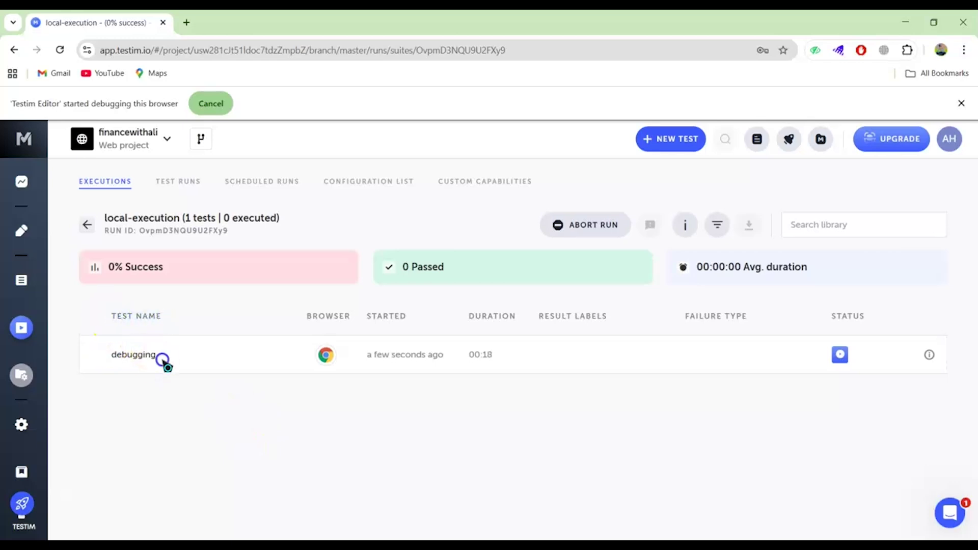
click(106, 360)
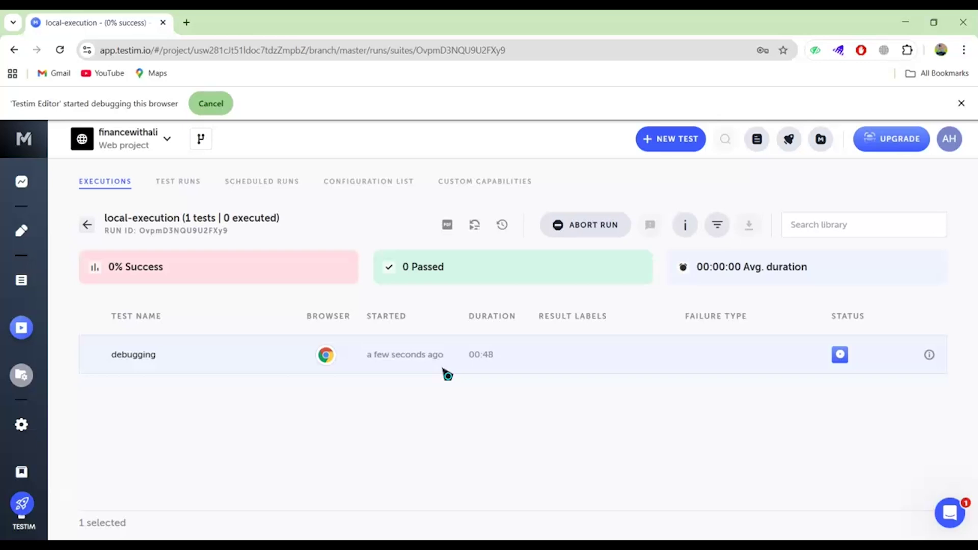
Examine the Test login page in the run's browser window, then return to the execution details.
mouse_move(270, 545)
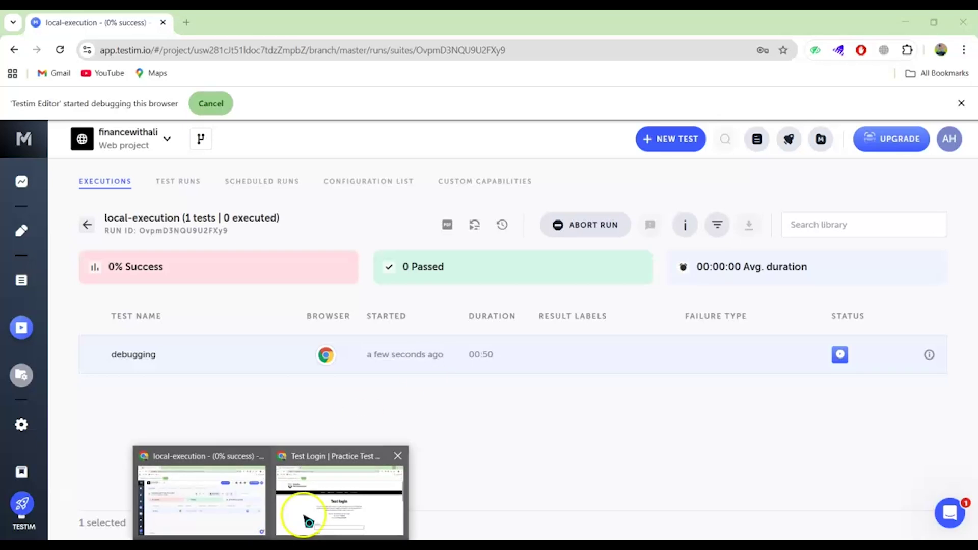
click(308, 522)
scroll(421, 376, down, 6)
scroll(422, 375, down, 6)
scroll(420, 377, up, 3)
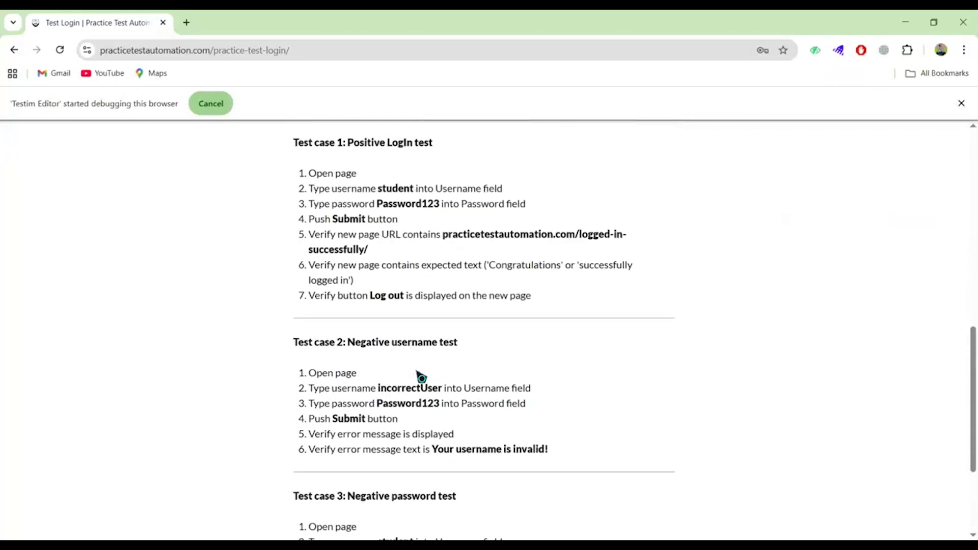
scroll(422, 377, up, 3)
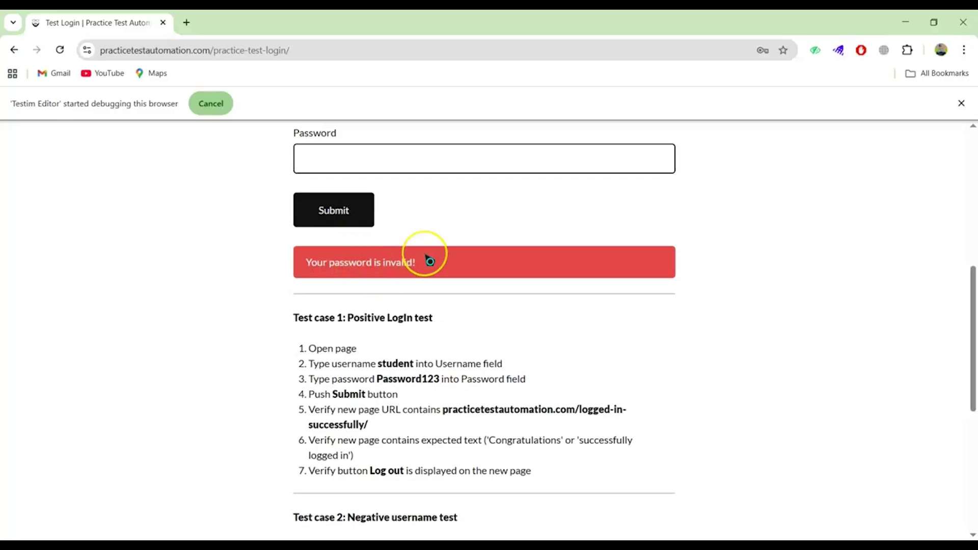
scroll(429, 257, up, 7)
scroll(428, 258, down, 5)
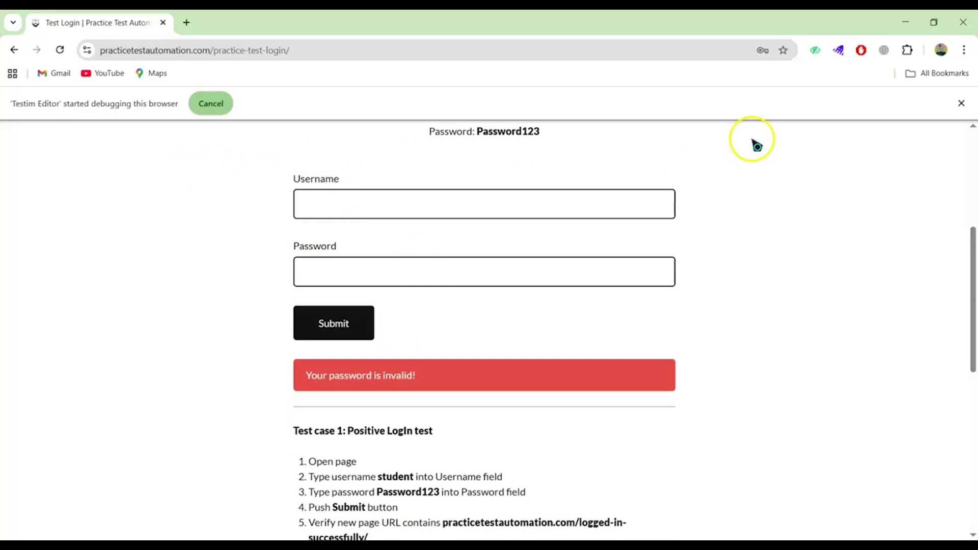
click(902, 29)
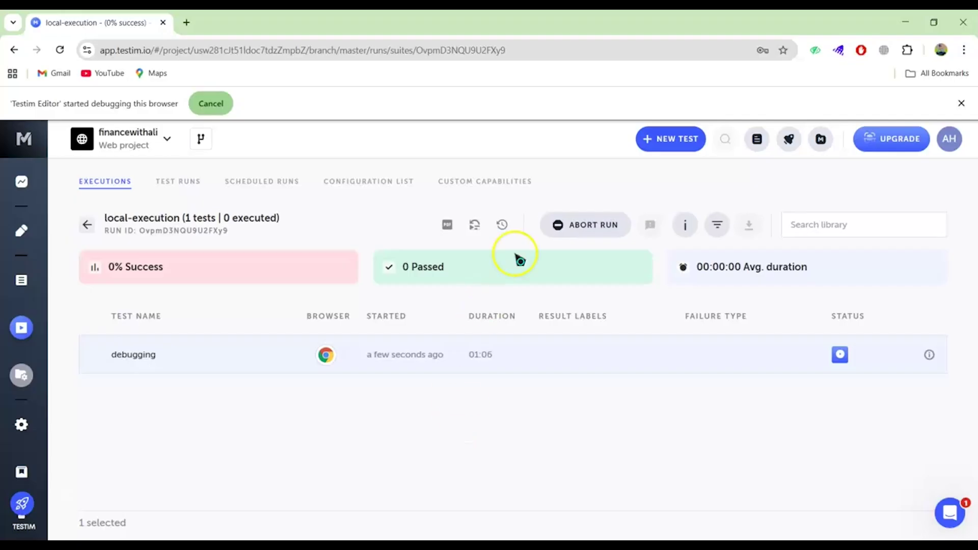
Abort the running local execution of the debugging test and clear the test's selection.
click(567, 234)
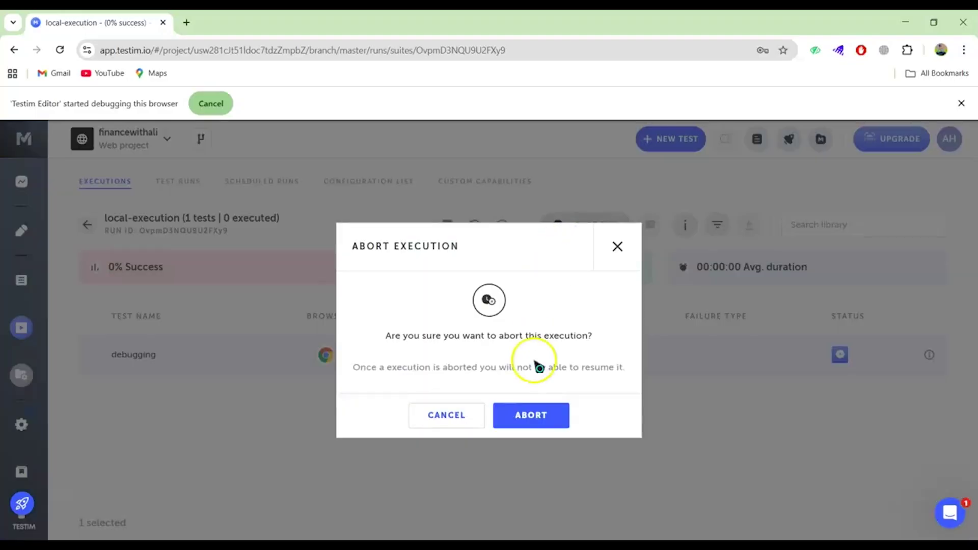
click(539, 414)
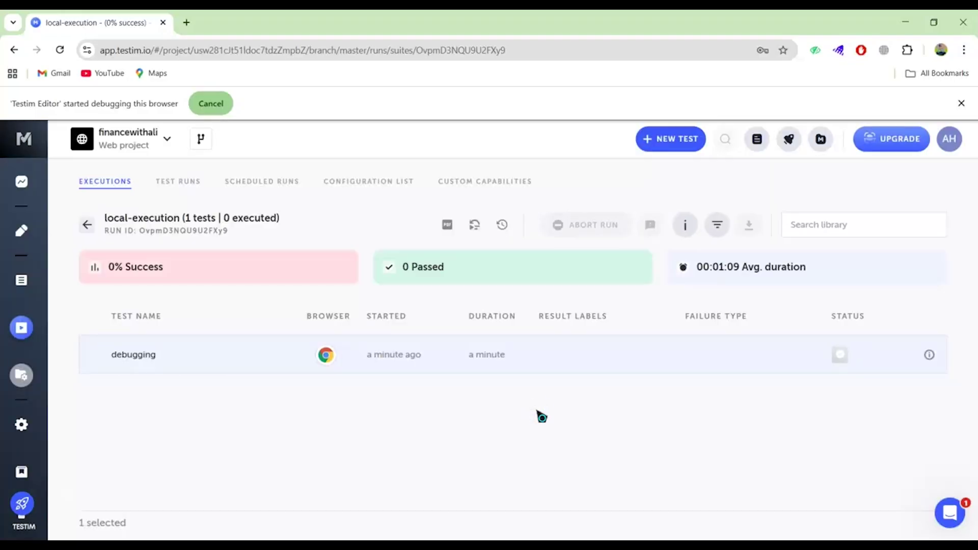
click(571, 350)
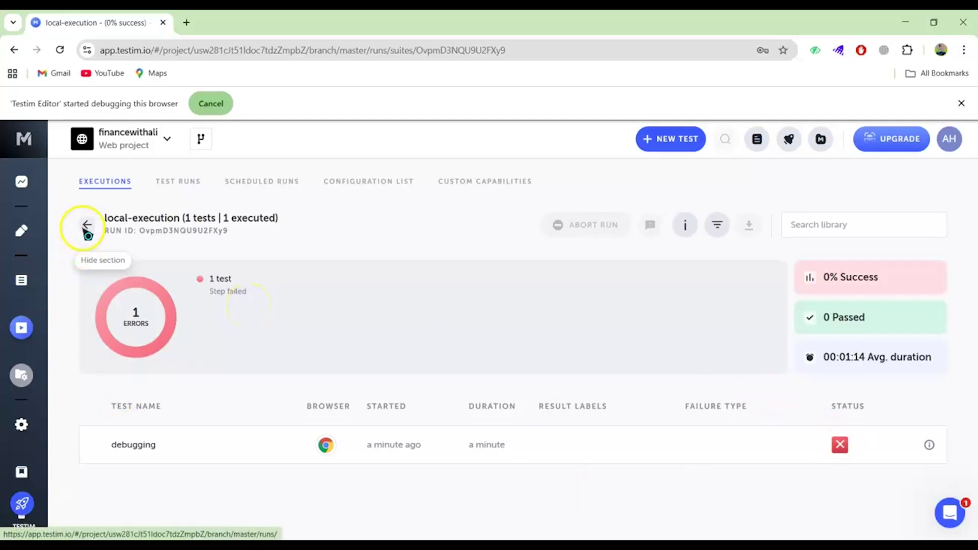
Review the saved tests and test plans in their libraries.
click(22, 281)
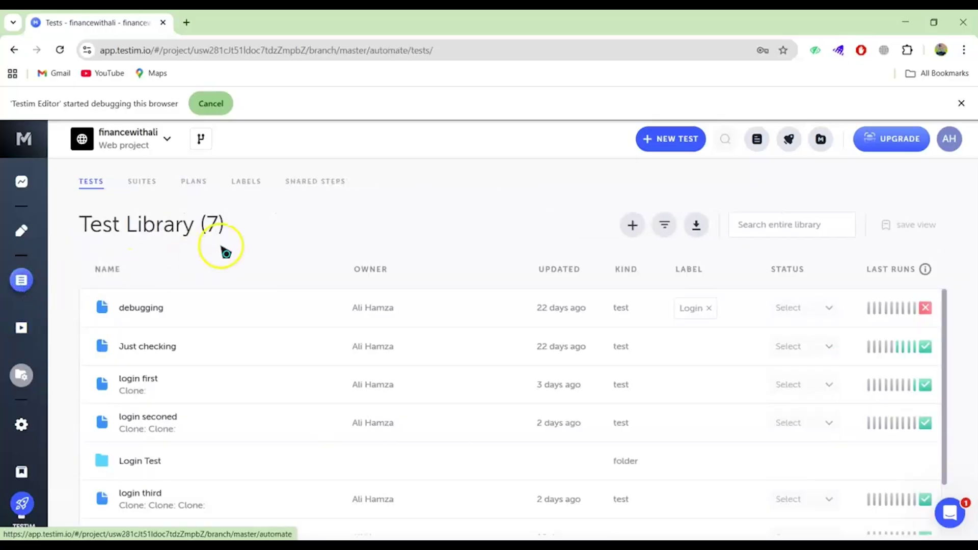
click(205, 189)
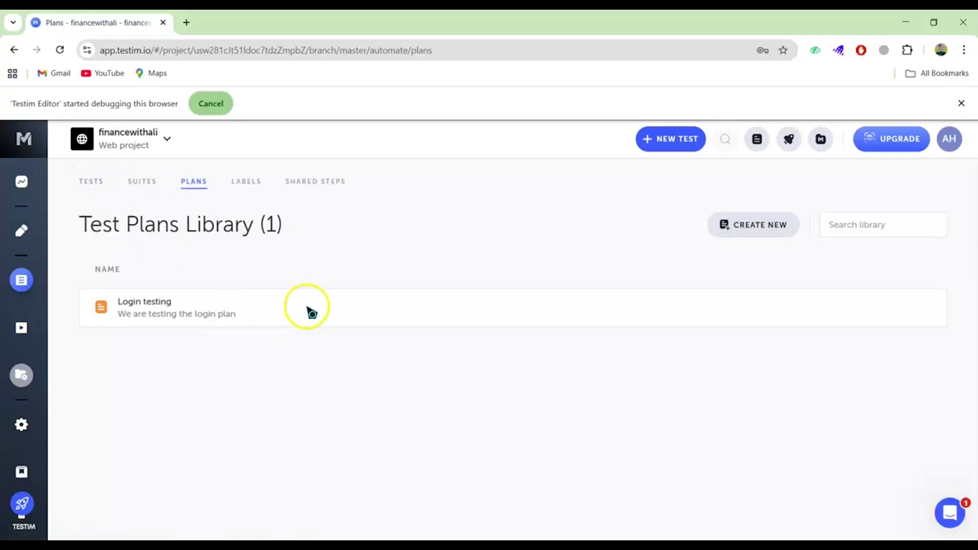
click(407, 389)
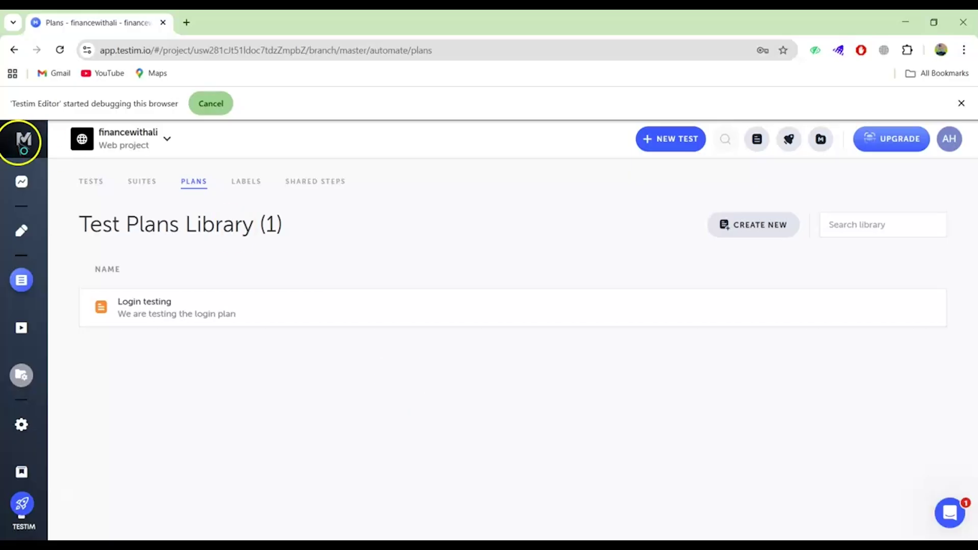
click(93, 189)
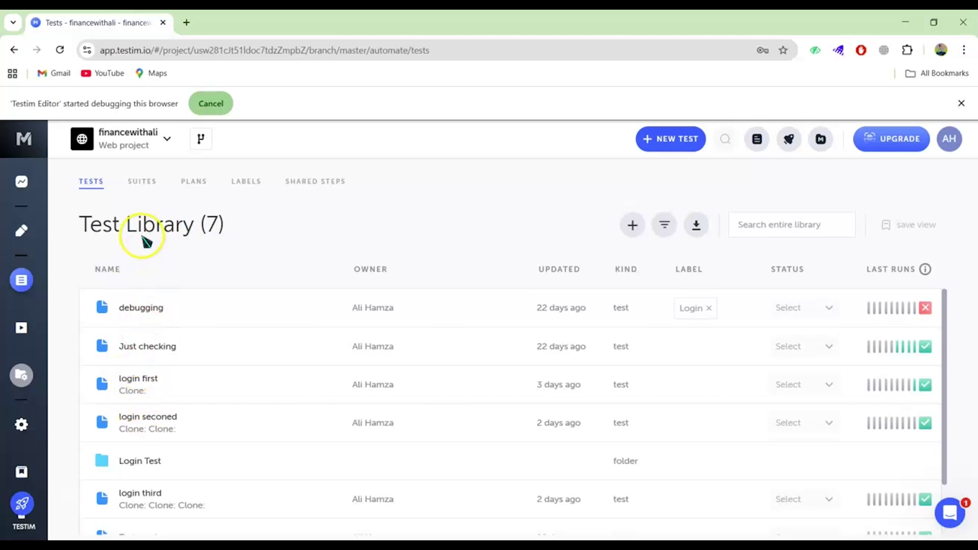
click(194, 183)
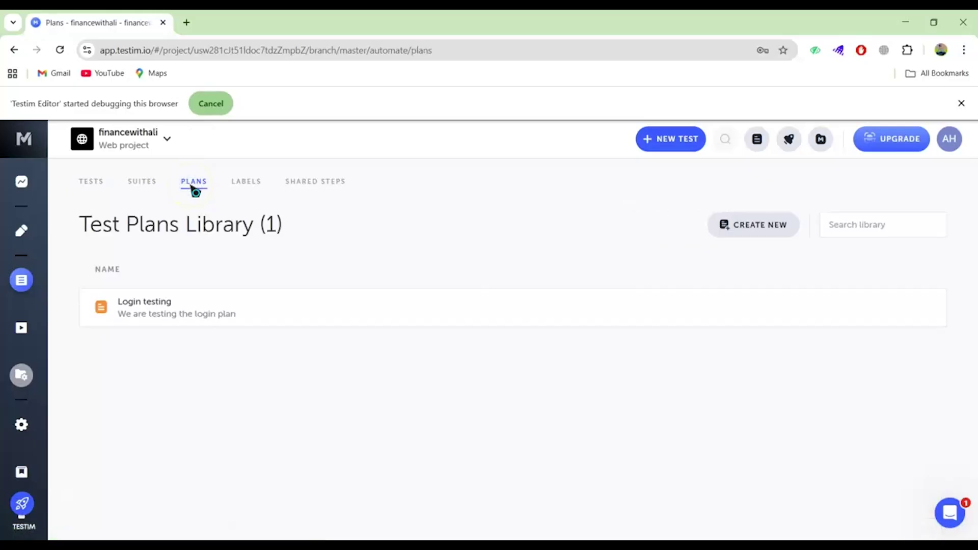
click(753, 224)
click(311, 275)
text(Login)
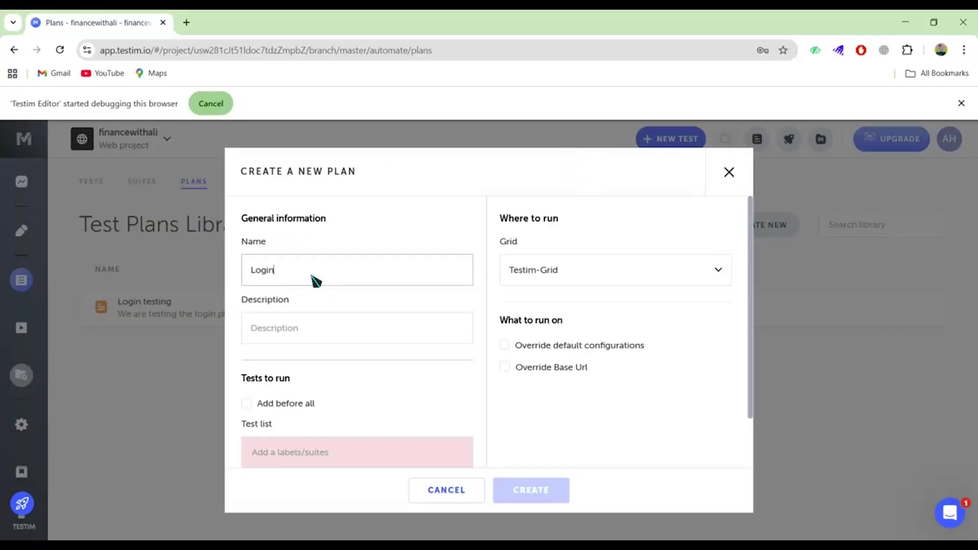
click(299, 339)
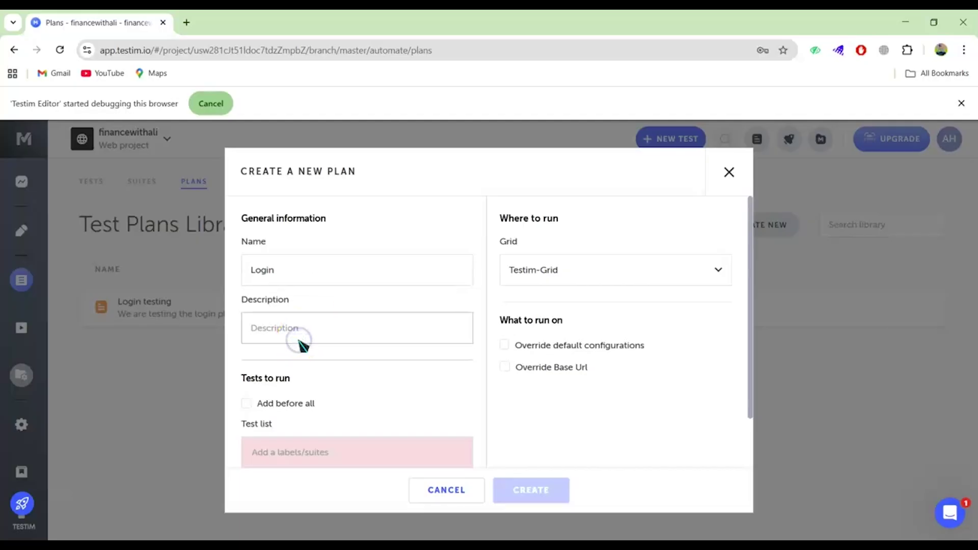
scroll(304, 346, down, 1)
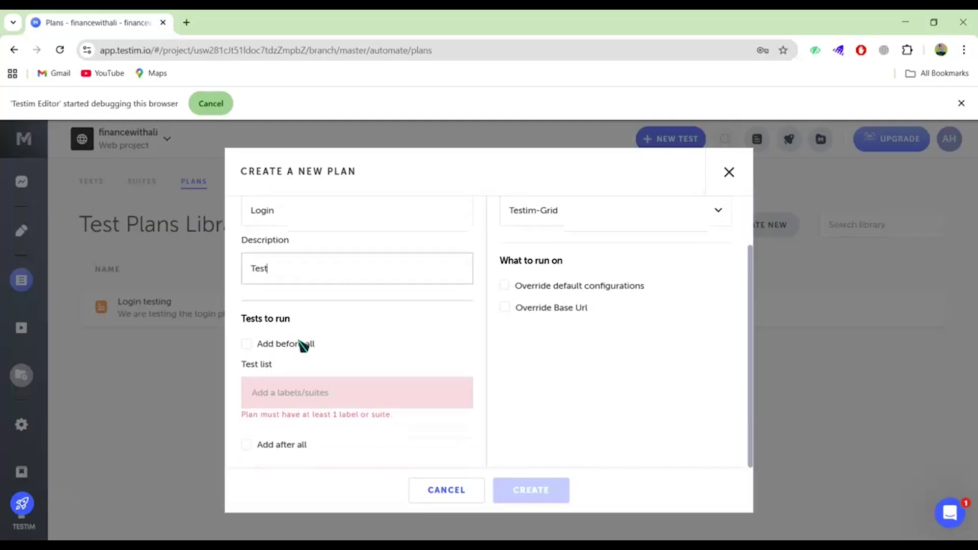
click(301, 348)
drag(315, 445, 257, 442)
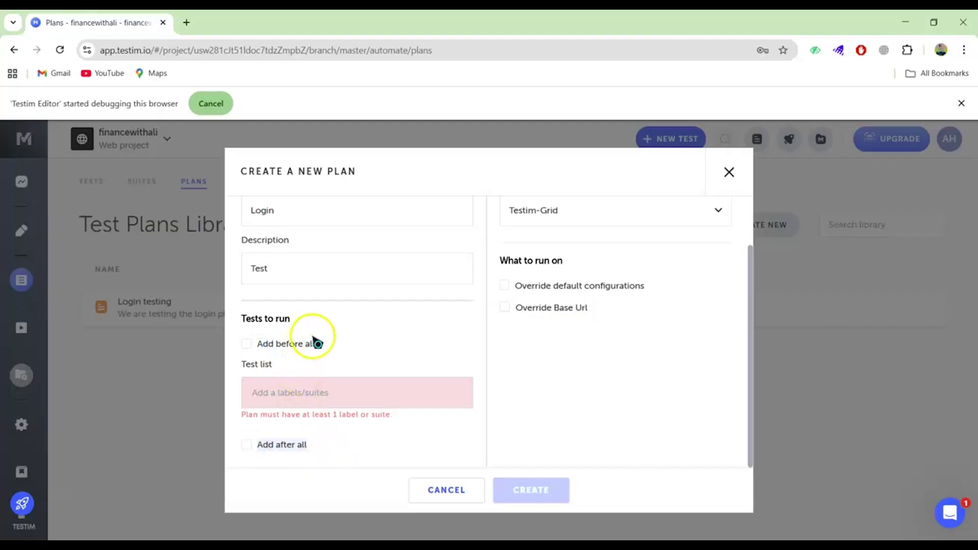
click(266, 343)
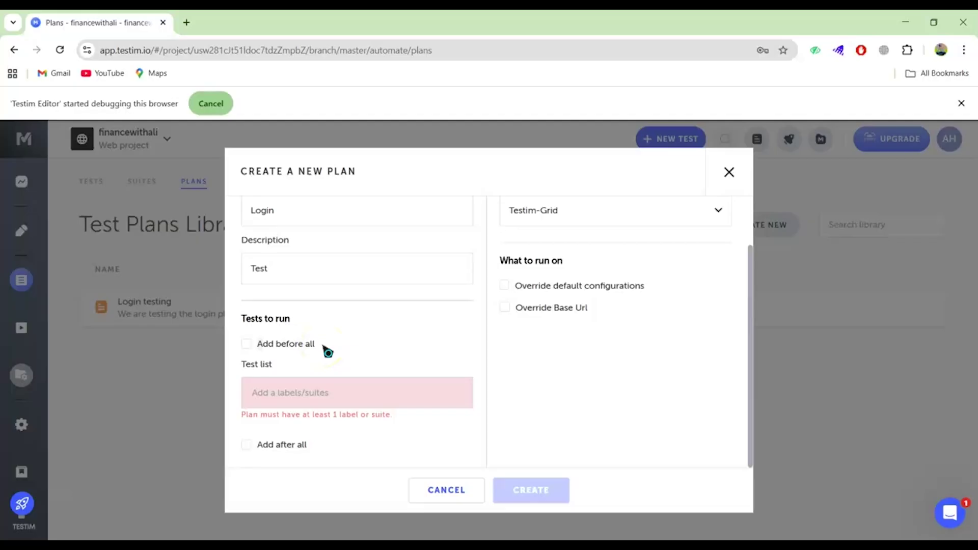
drag(274, 363, 241, 363)
click(302, 377)
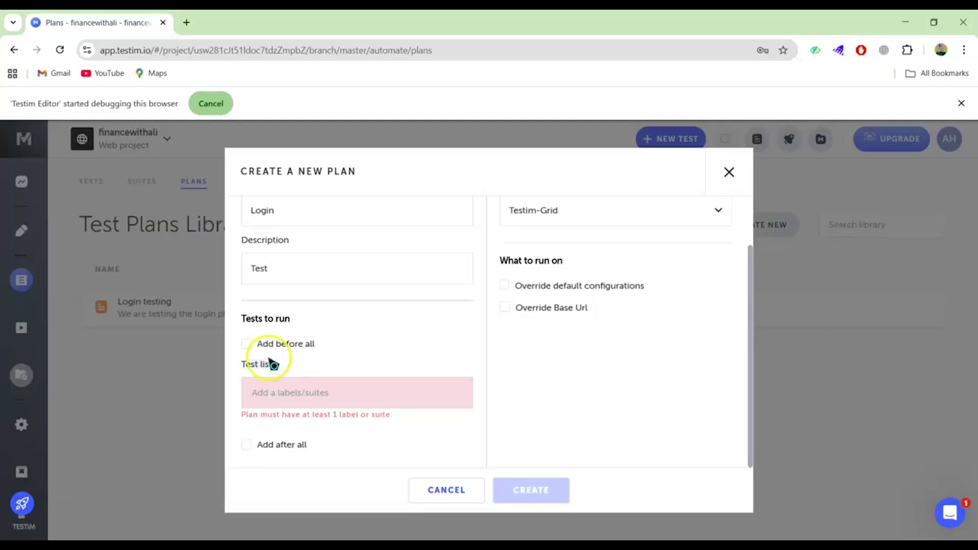
click(247, 343)
click(283, 379)
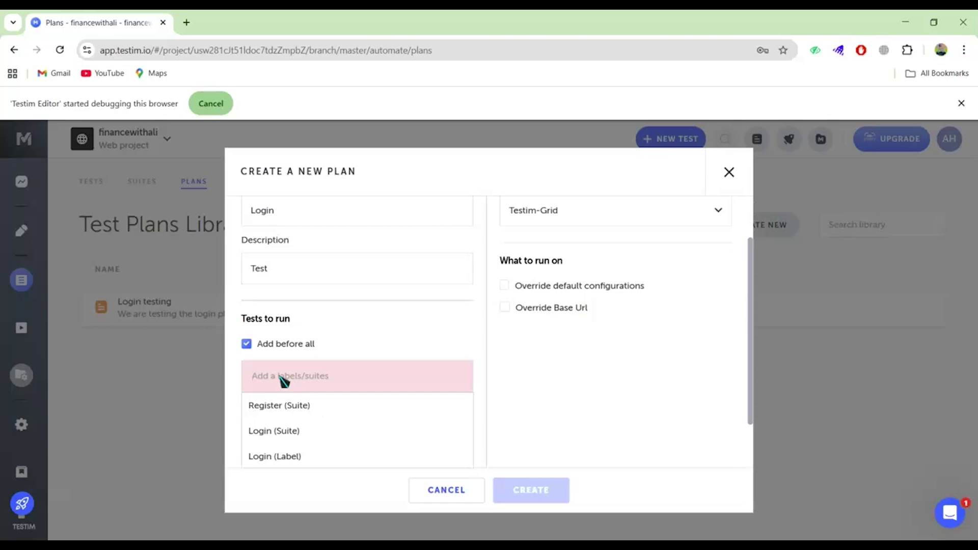
click(276, 454)
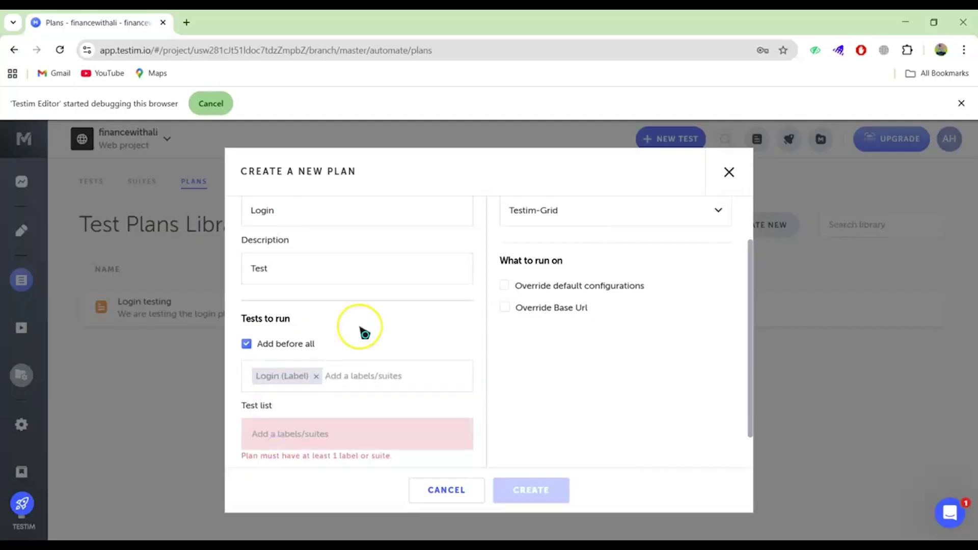
scroll(361, 332, down, 2)
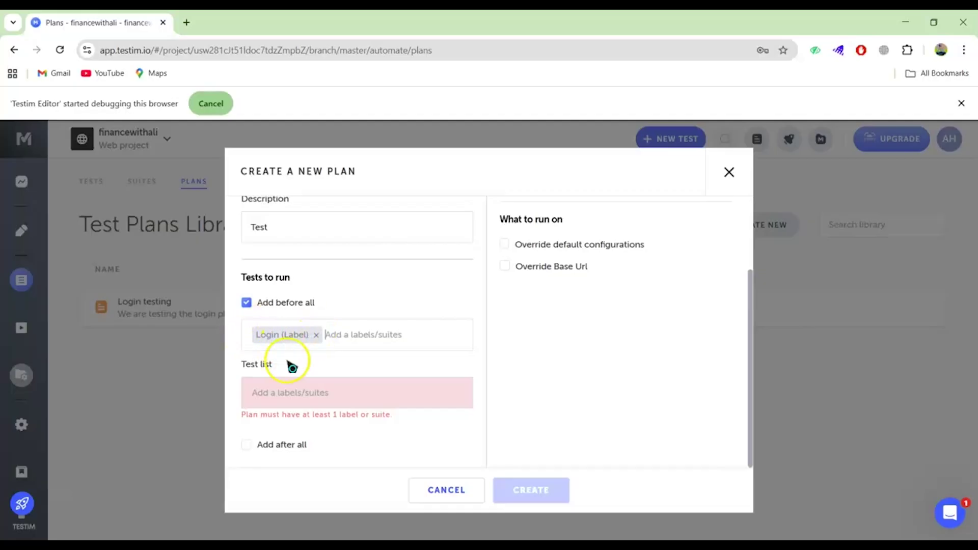
click(301, 394)
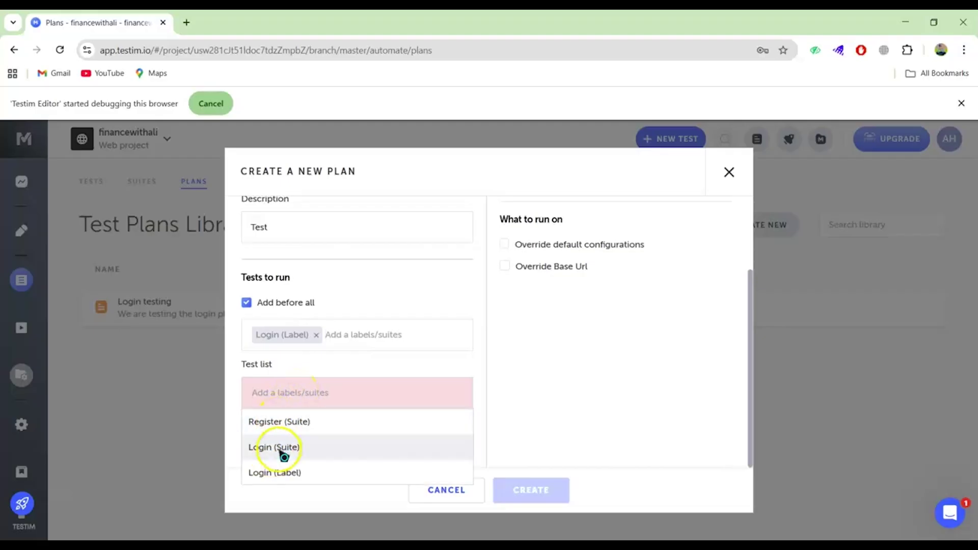
click(548, 394)
click(436, 490)
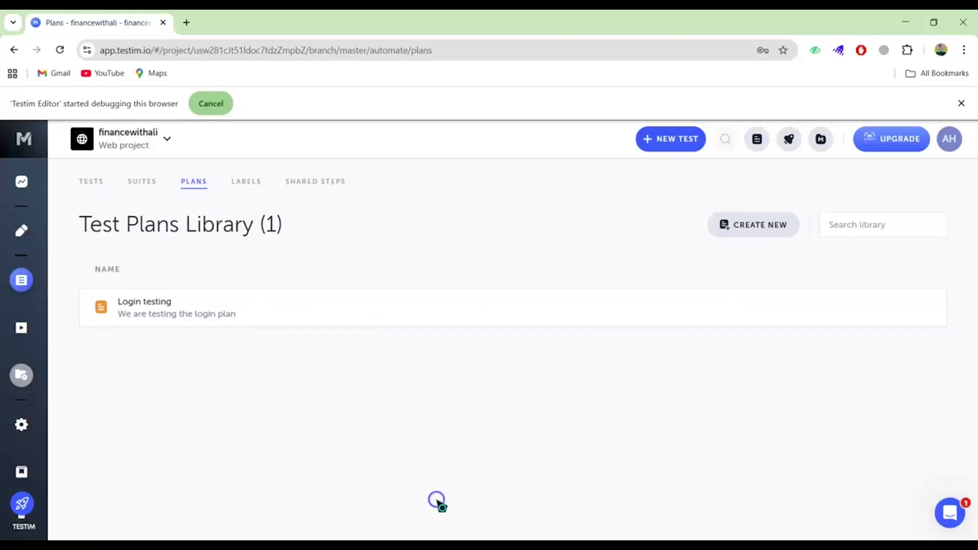
Create a new label named First in the labels library.
click(245, 185)
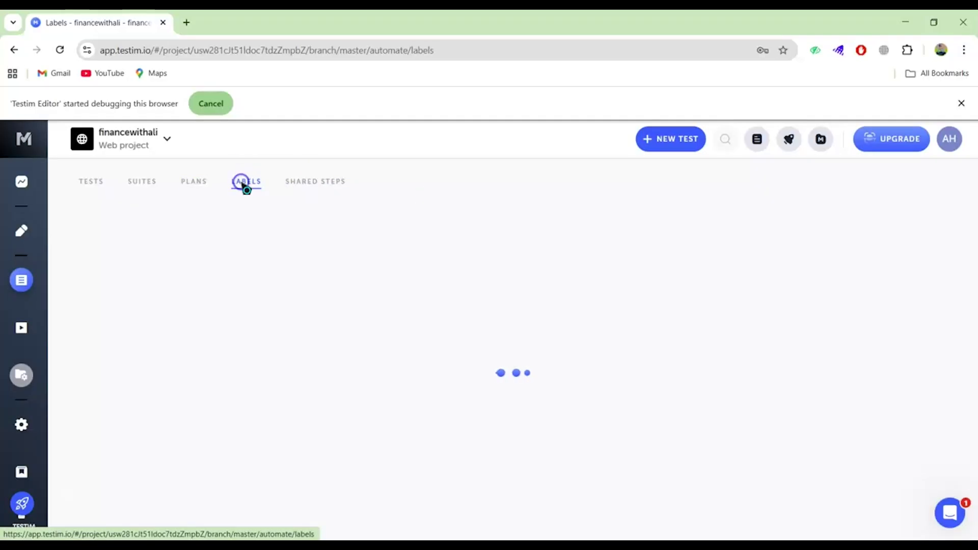
click(761, 228)
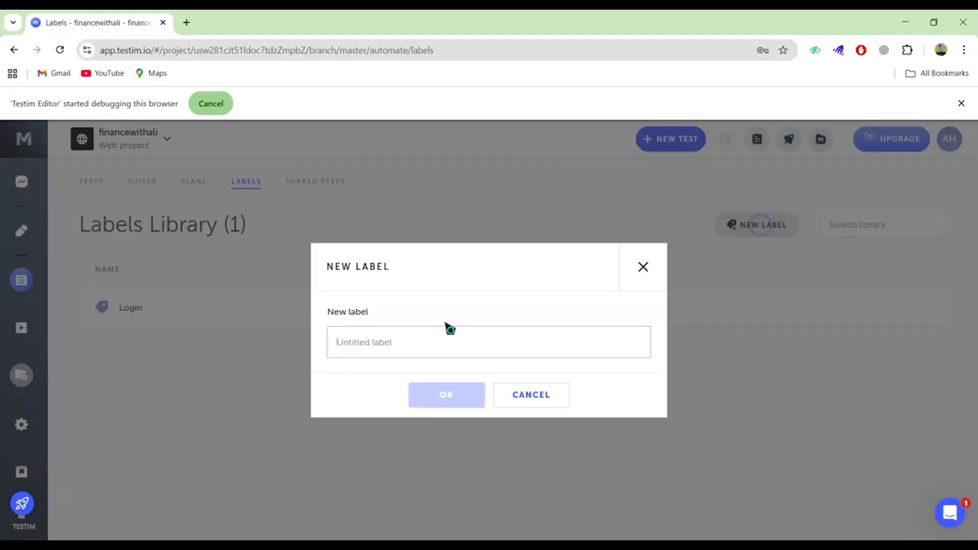
click(421, 346)
text(Fi)
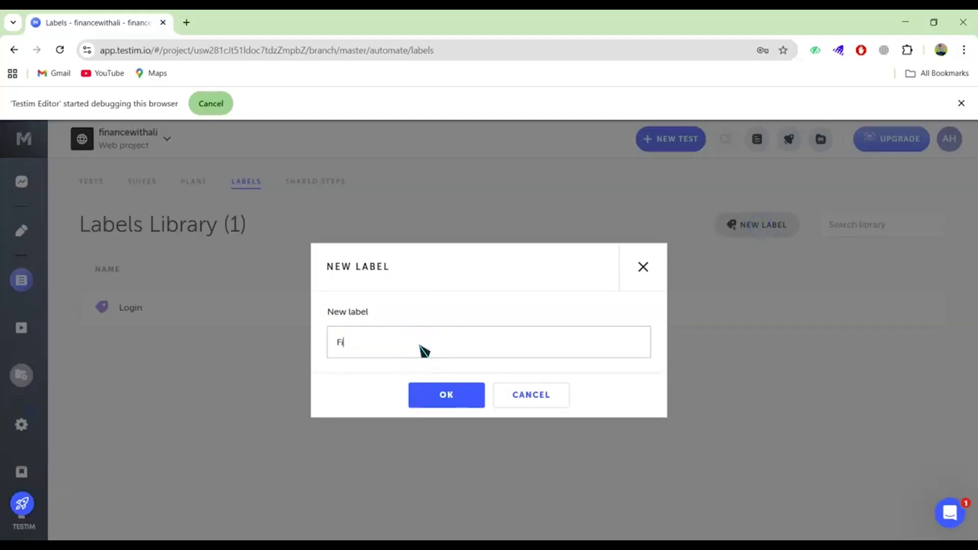
text(rst)
click(445, 396)
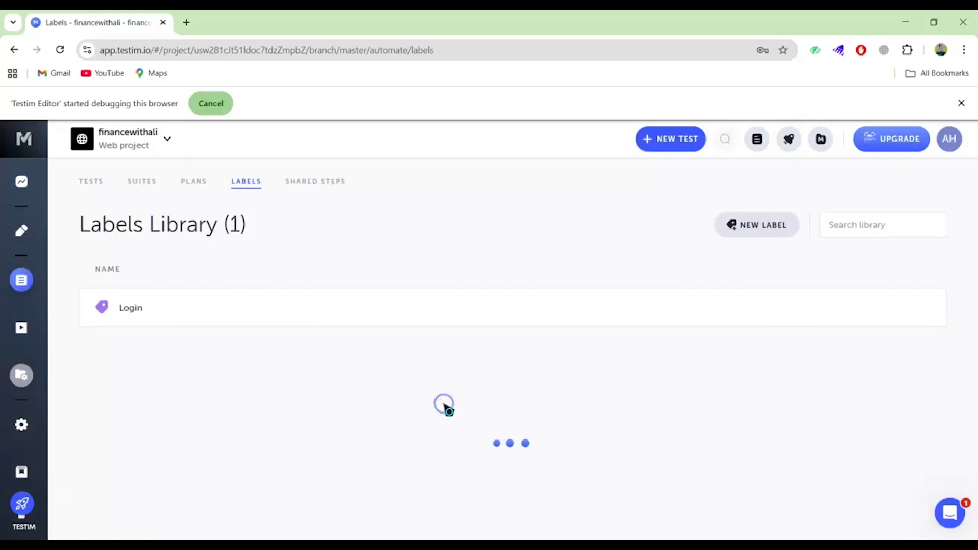
Add another label named Last to the labels library.
click(755, 228)
click(440, 348)
text(Last)
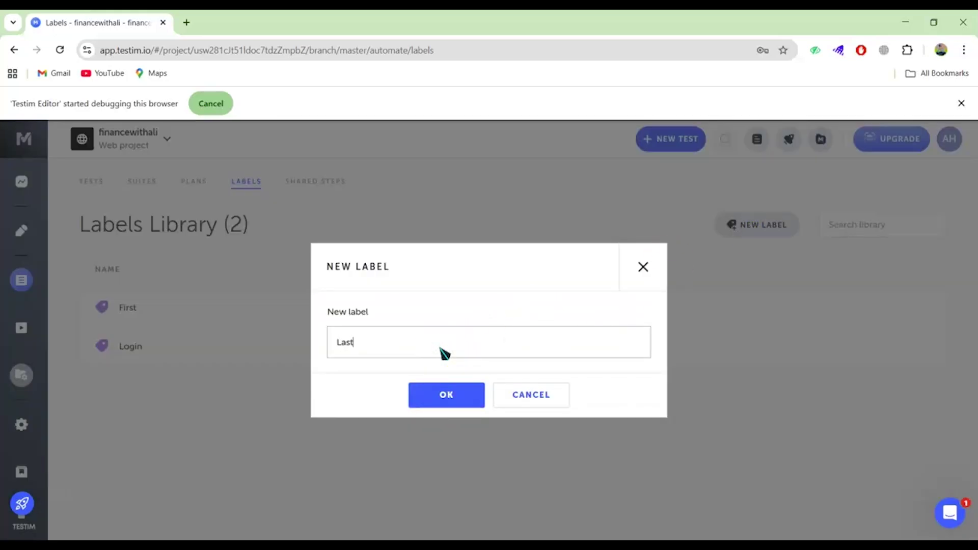
click(446, 397)
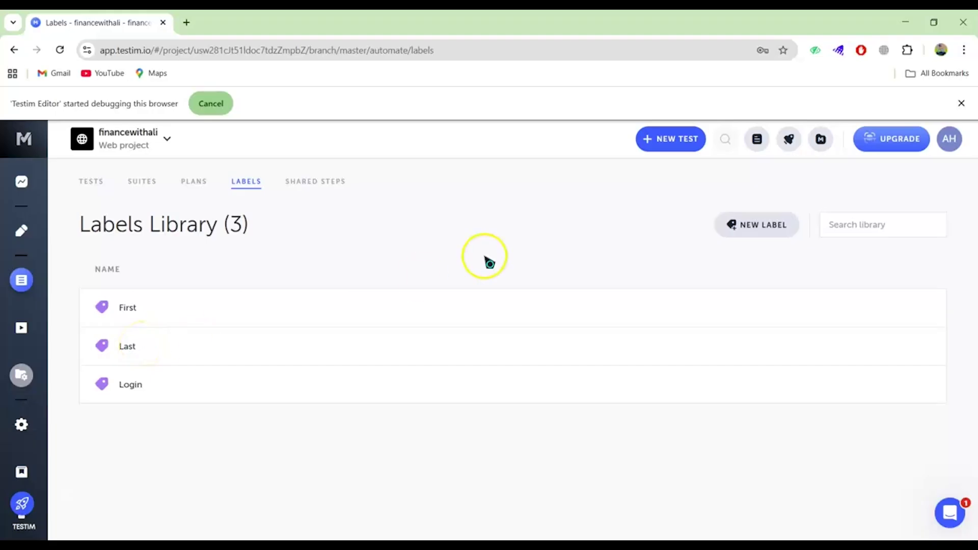
Add a label named list to the labels library.
click(755, 236)
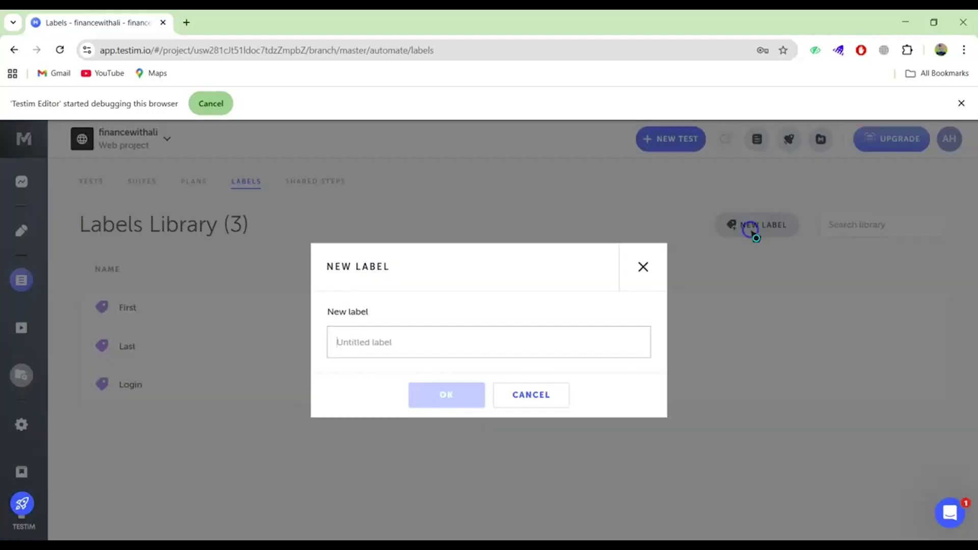
click(415, 352)
text(list)
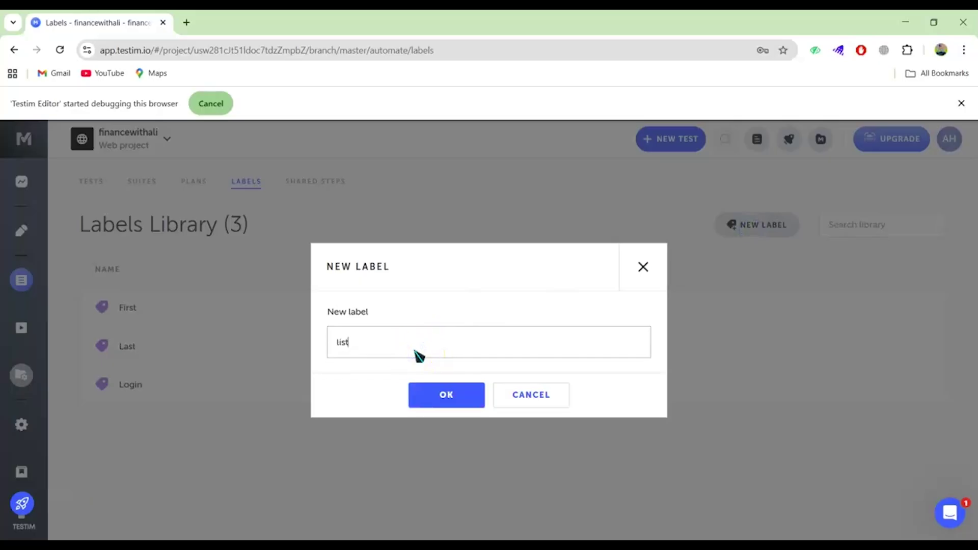
click(447, 400)
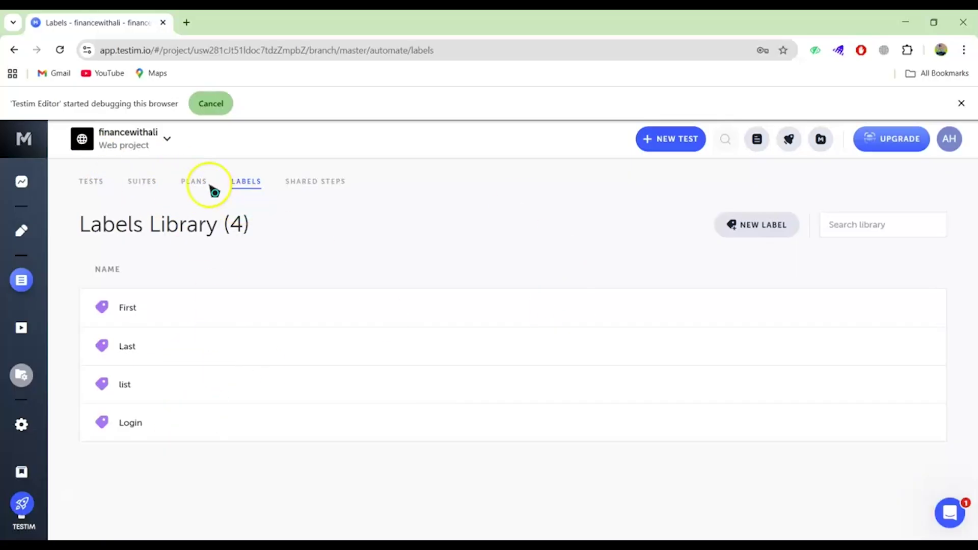
Assign the First label to the login first test in the test library.
click(91, 188)
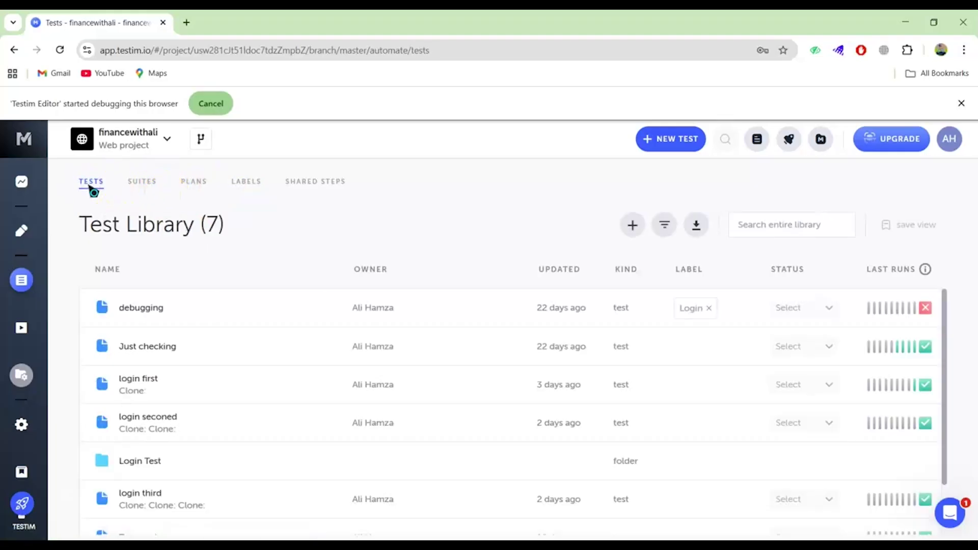
scroll(239, 365, down, 2)
scroll(239, 366, up, 2)
scroll(238, 366, down, 2)
scroll(239, 366, up, 2)
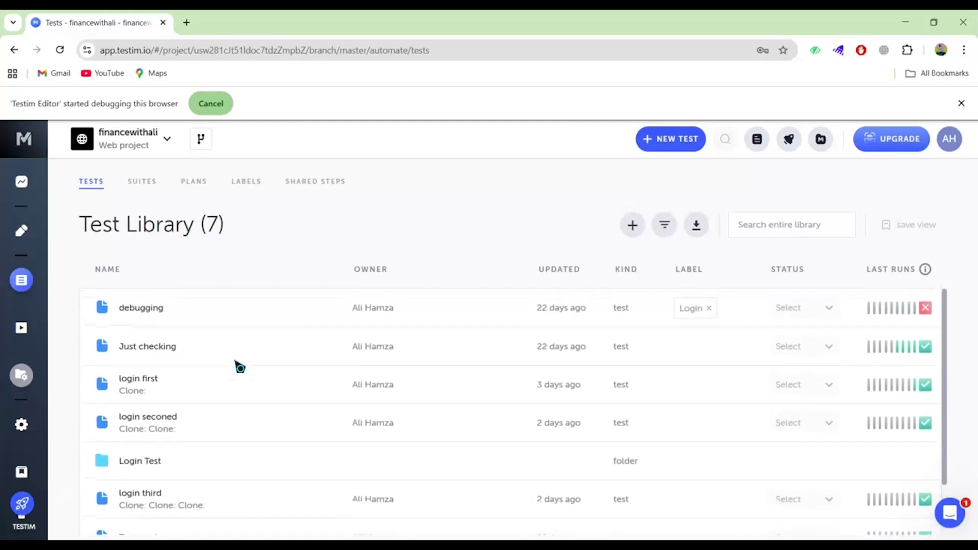
click(156, 385)
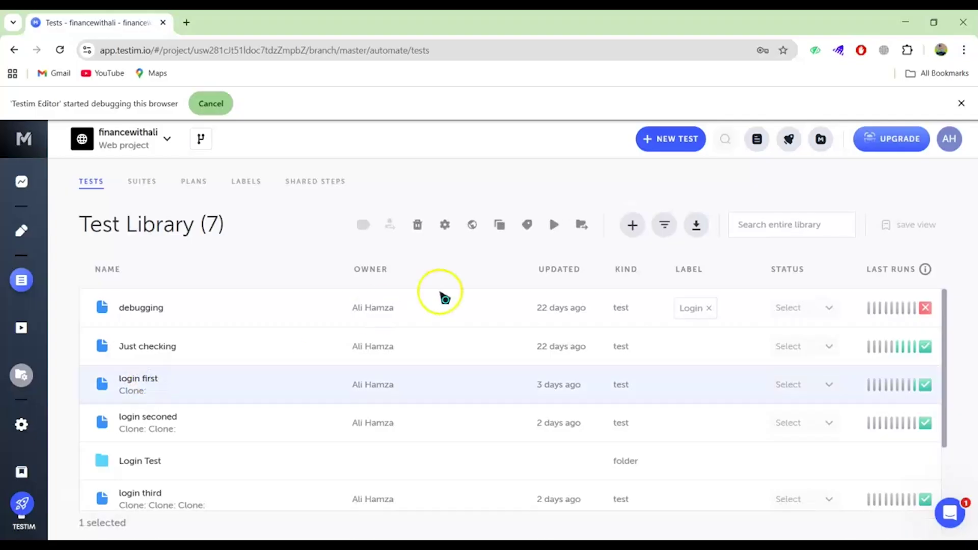
click(526, 225)
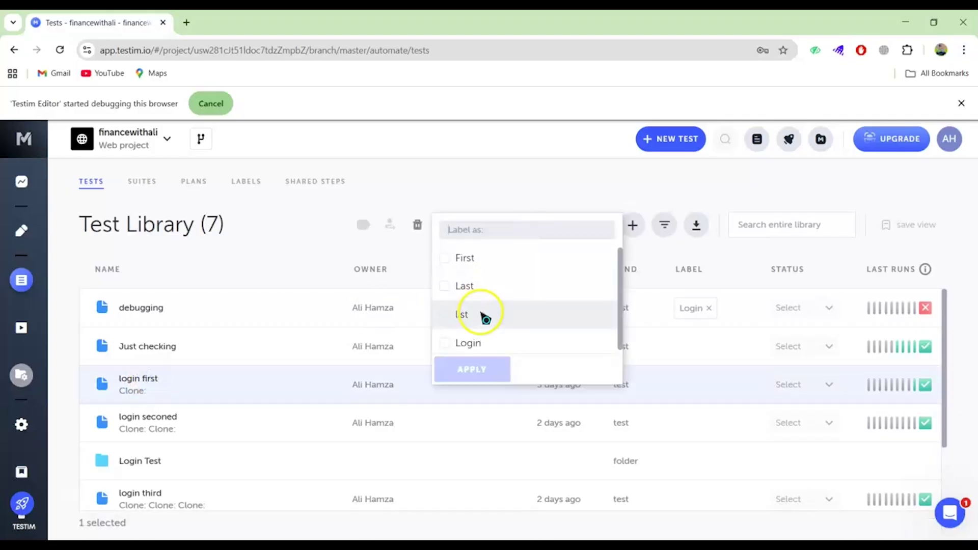
click(445, 261)
click(465, 371)
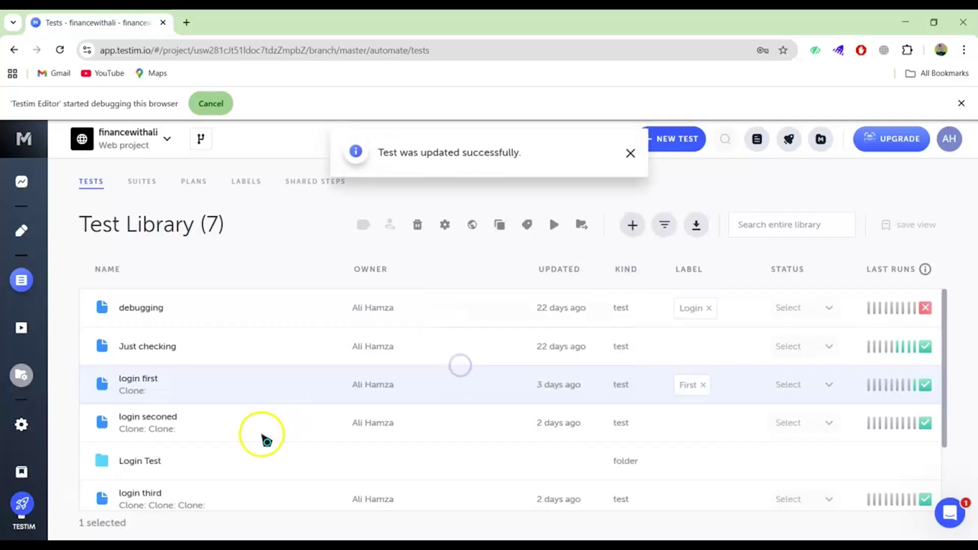
Assign the Last label to the login third test in the test library.
scroll(262, 437, down, 2)
click(151, 406)
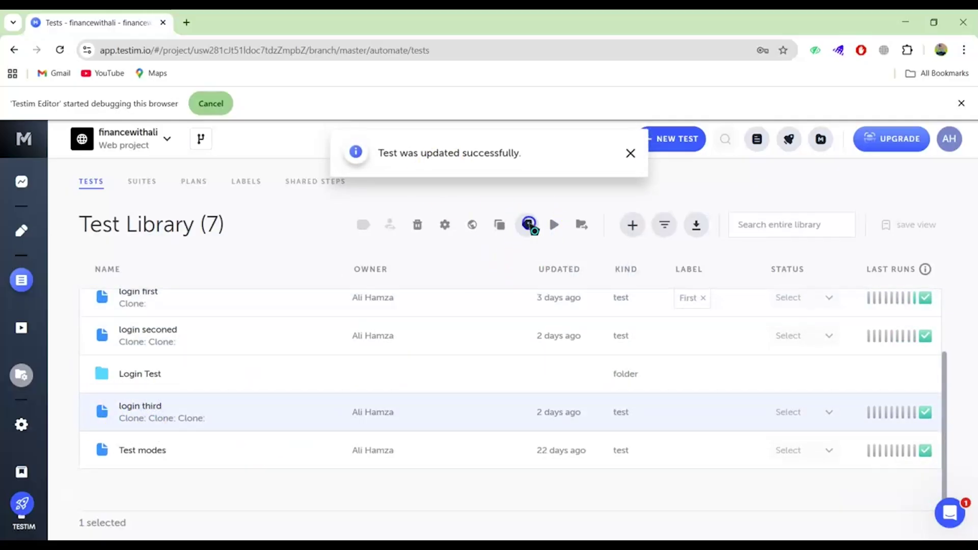
click(530, 226)
click(450, 295)
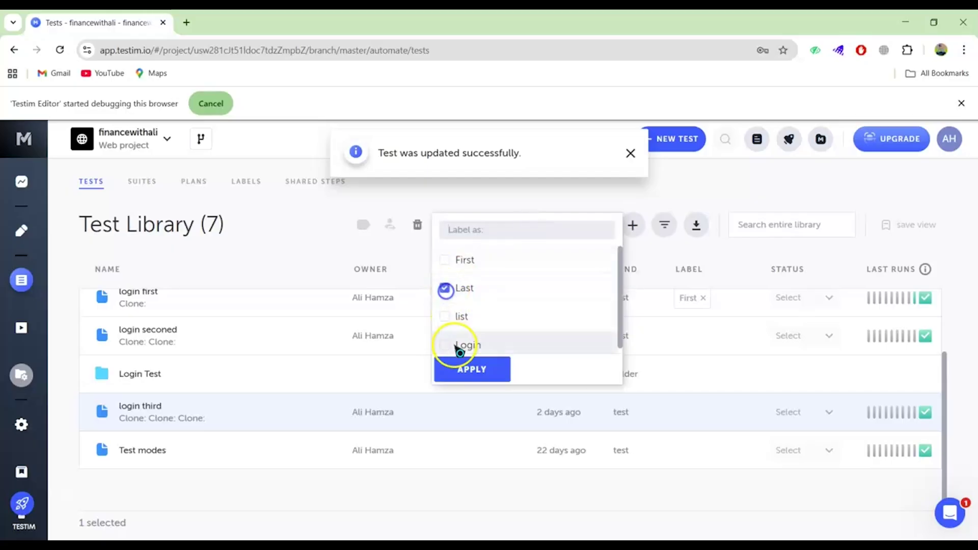
click(464, 369)
Assign the list label to the login seconed test, then clear the test selection.
scroll(183, 386, up, 2)
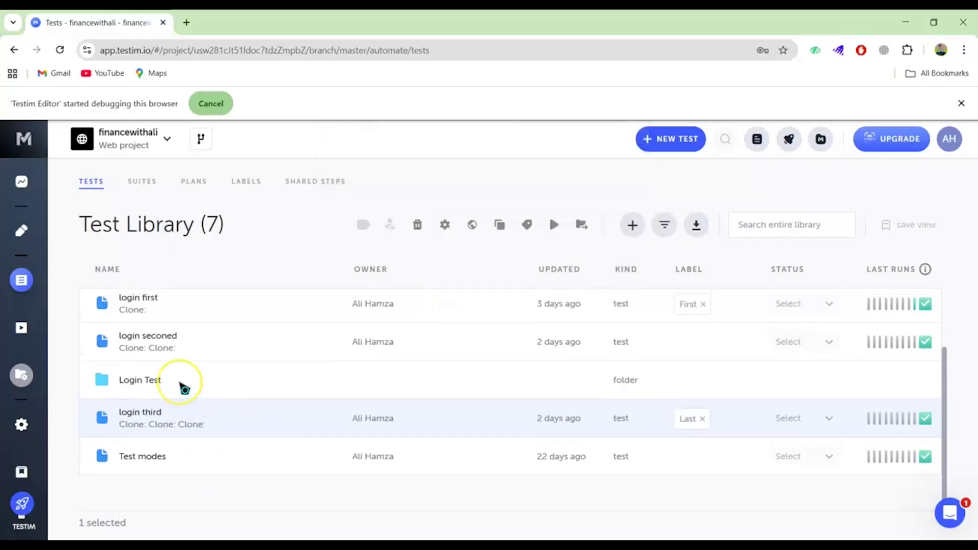
click(137, 417)
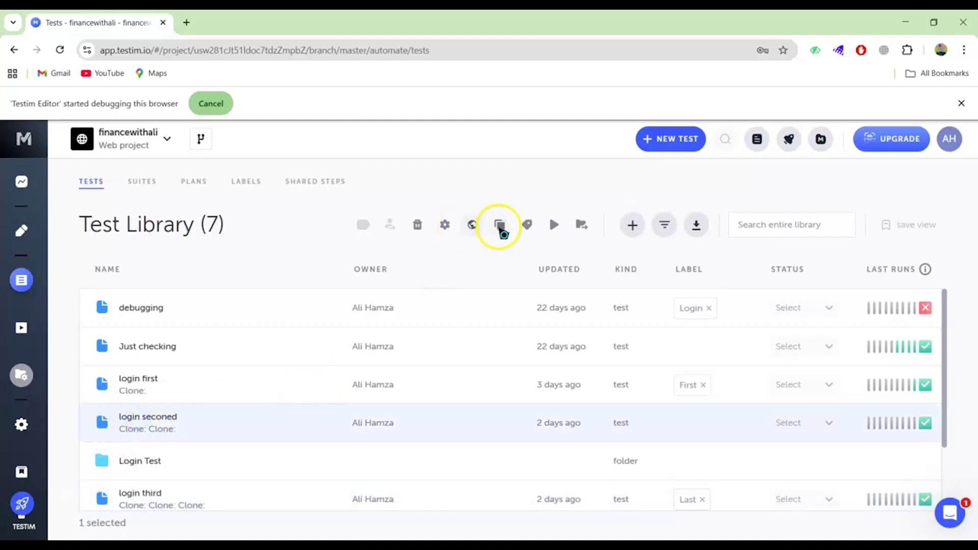
click(527, 225)
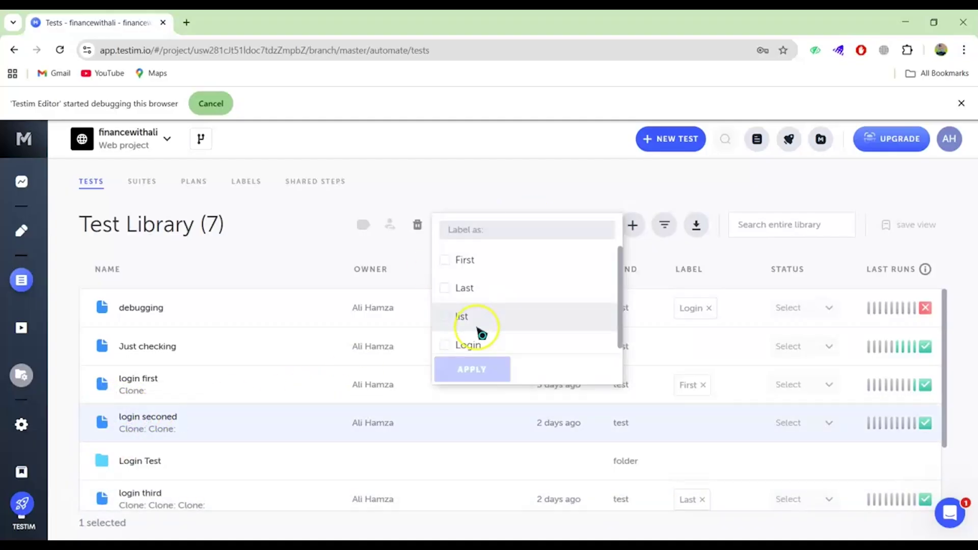
click(447, 317)
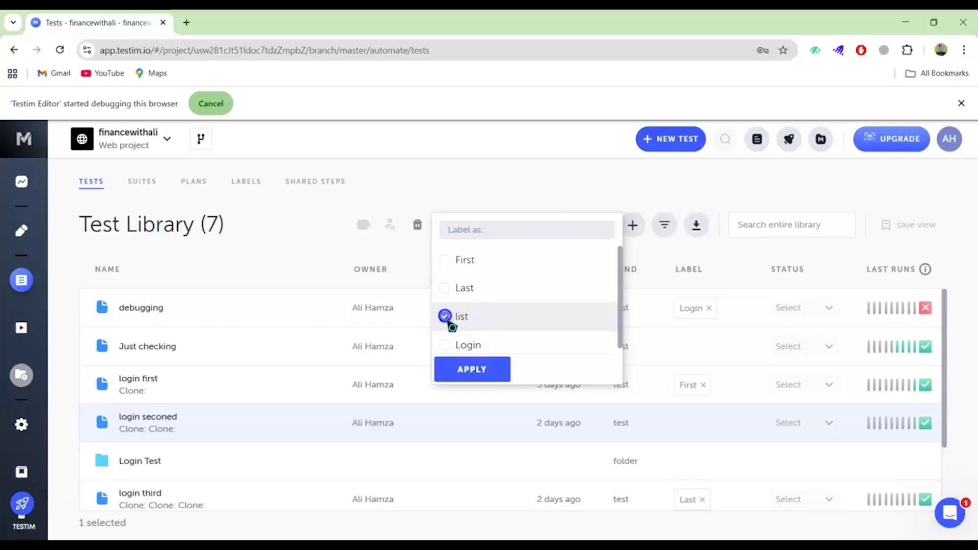
click(470, 370)
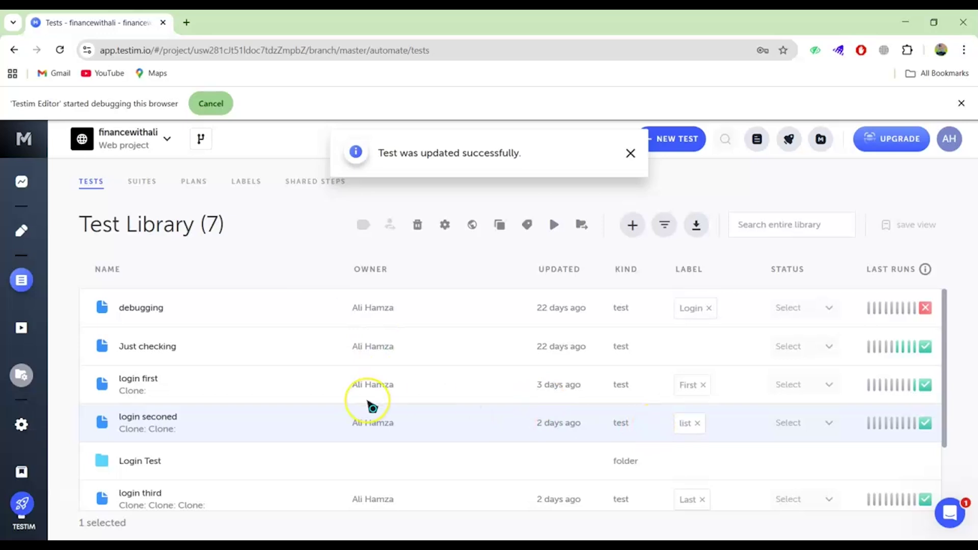
scroll(372, 407, down, 1)
scroll(371, 408, down, 2)
scroll(370, 407, up, 3)
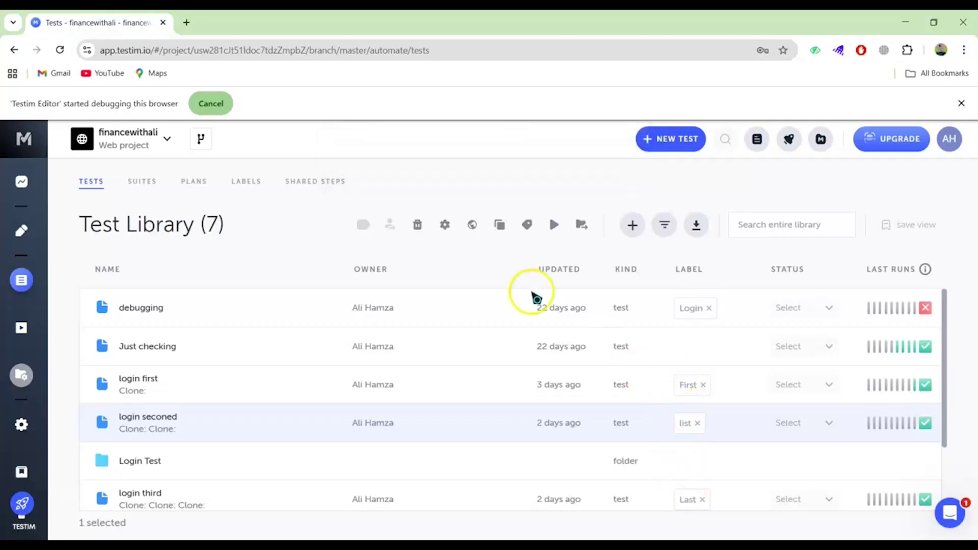
click(273, 260)
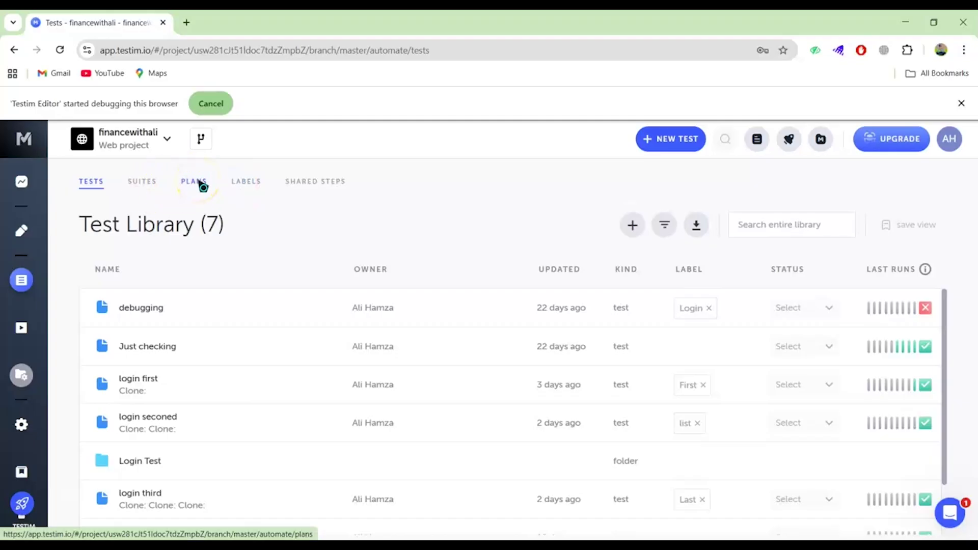
Remove the Login label from the debugging test and assign it to the Just checking test instead.
click(710, 308)
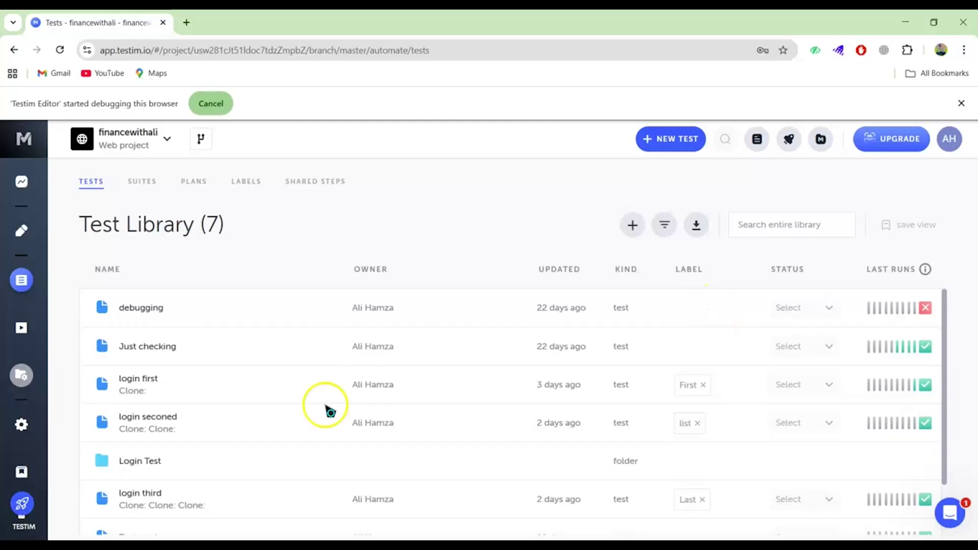
click(160, 346)
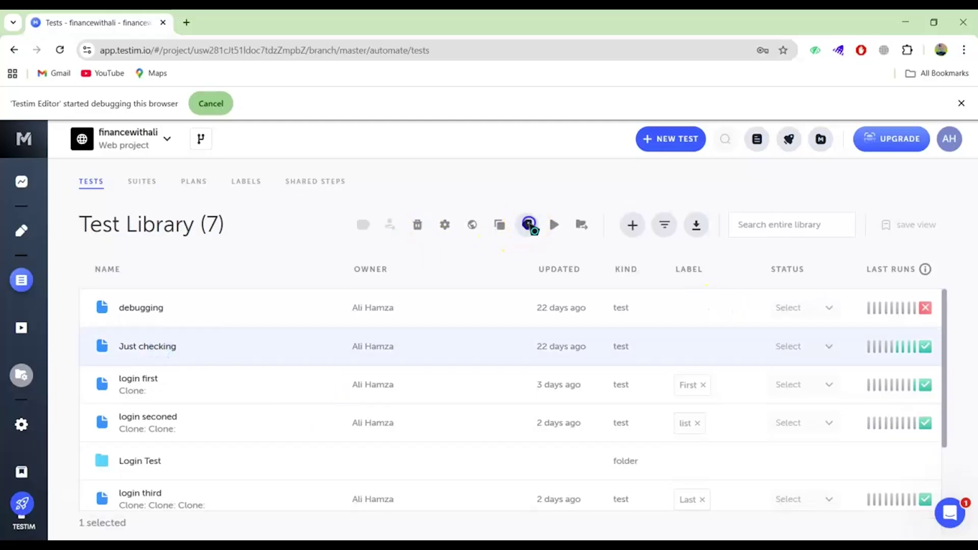
click(529, 224)
click(453, 345)
click(462, 374)
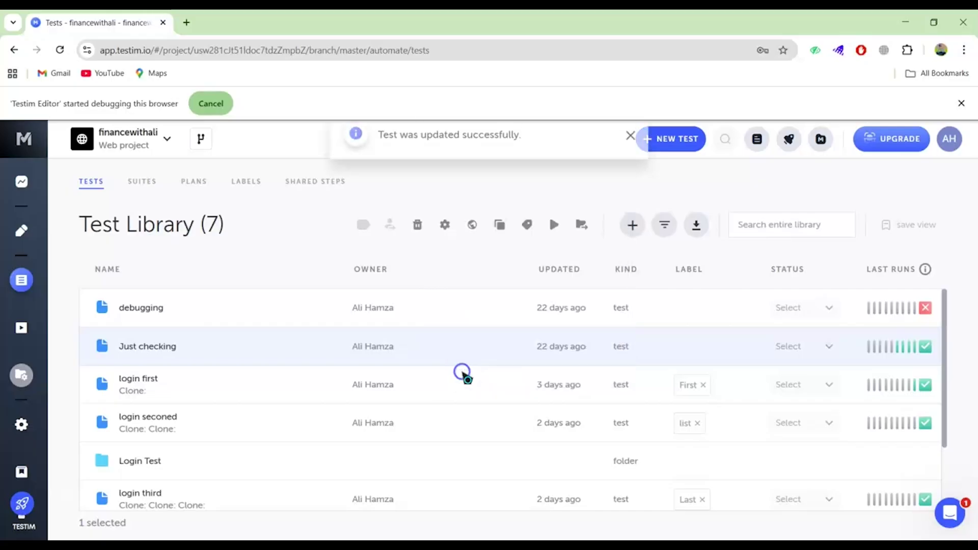
click(256, 242)
Start a new test plan named Plan login with the description Test.
click(195, 183)
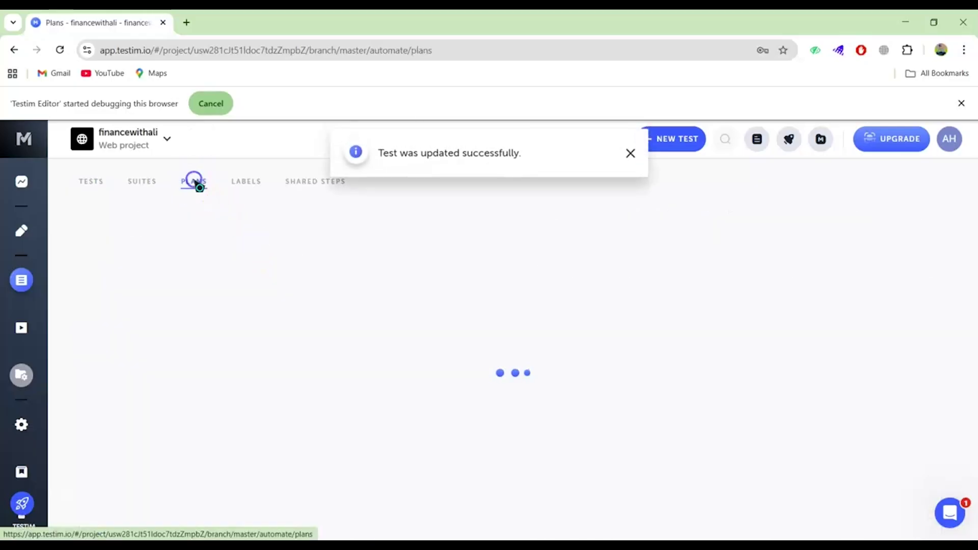
click(748, 220)
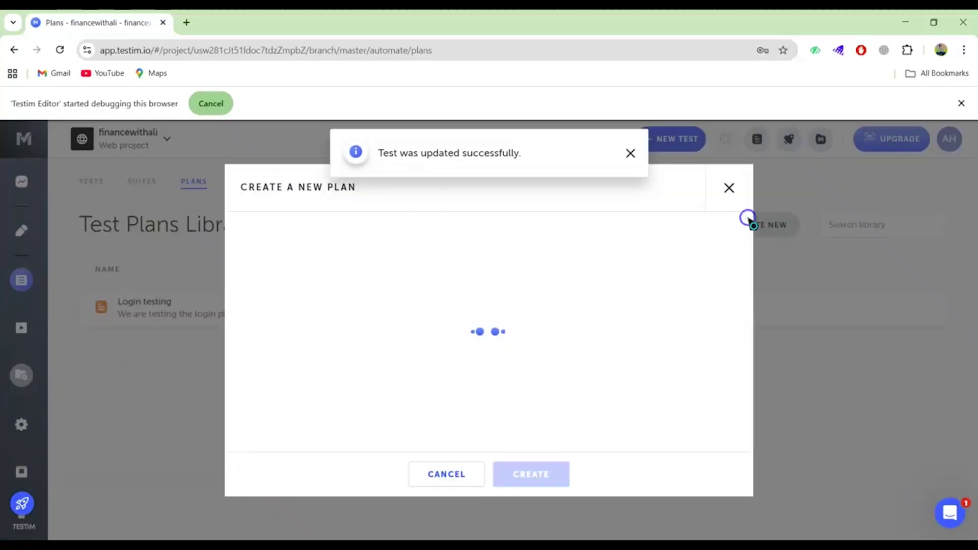
click(298, 271)
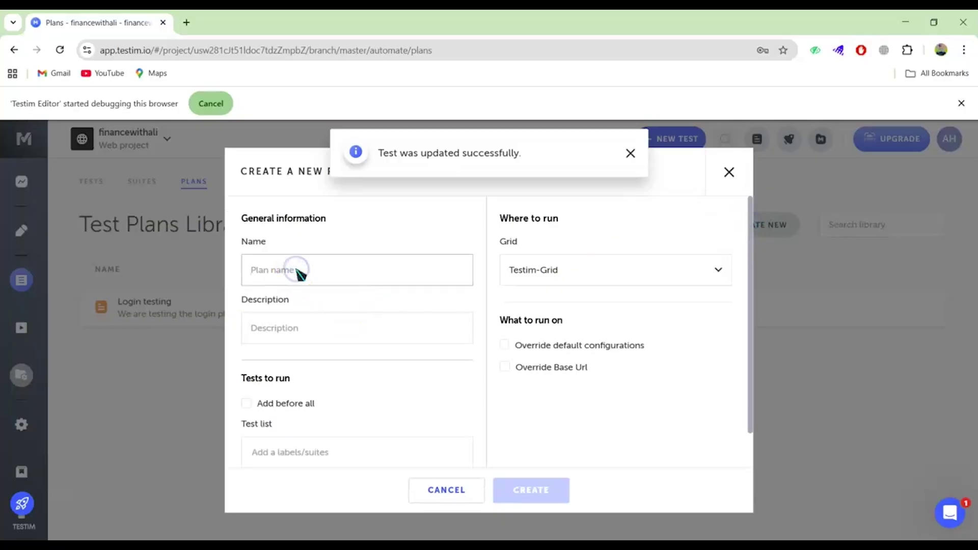
text(Plan login)
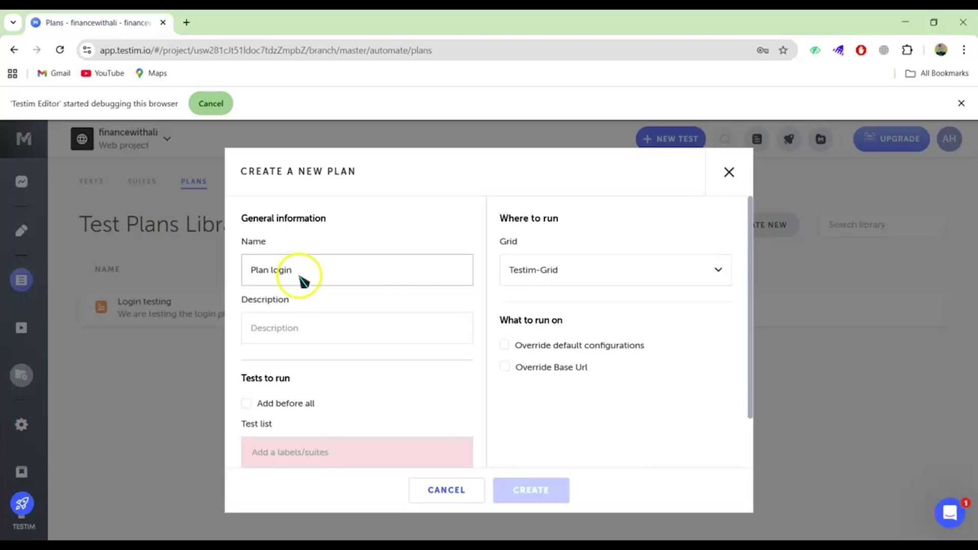
click(304, 326)
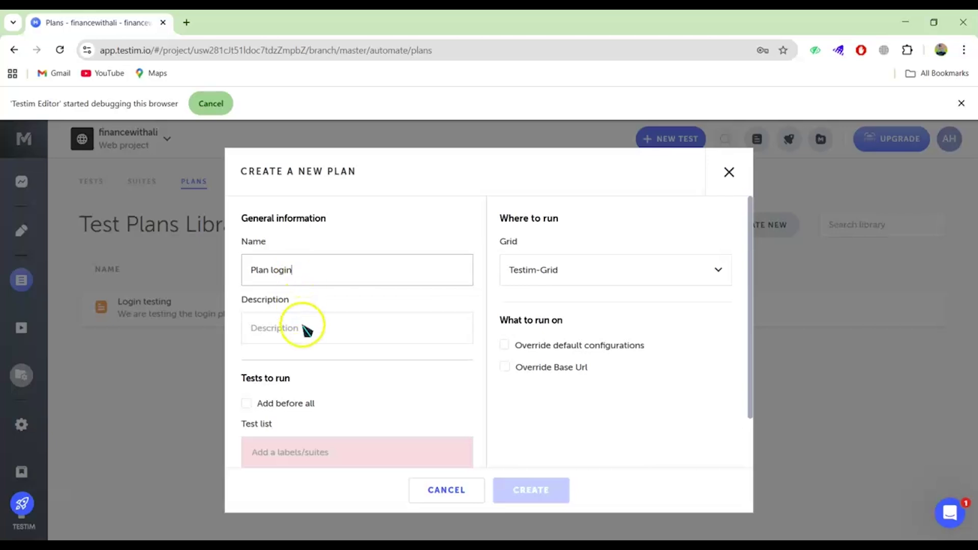
text(Test)
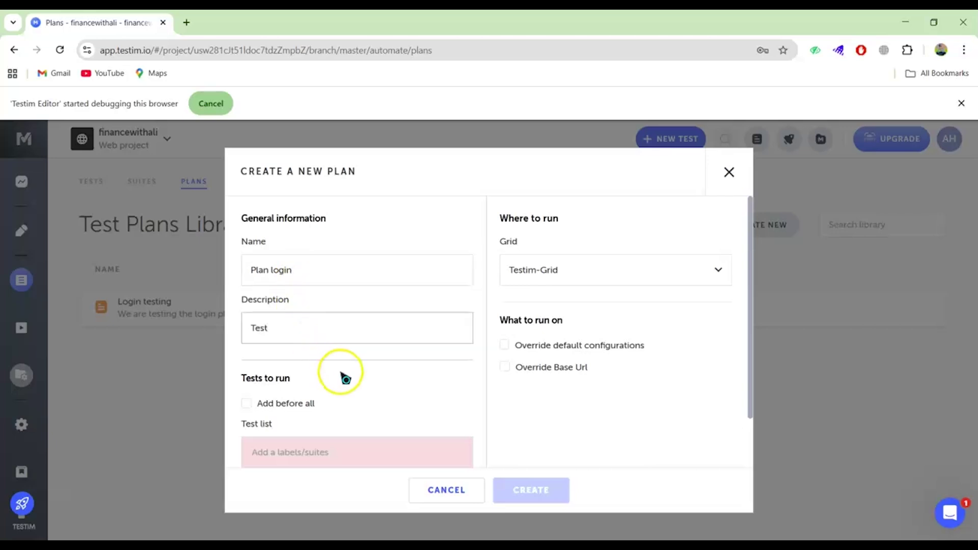
Enable the before-all tests for the new plan and assign them the First label.
scroll(343, 375, down, 1)
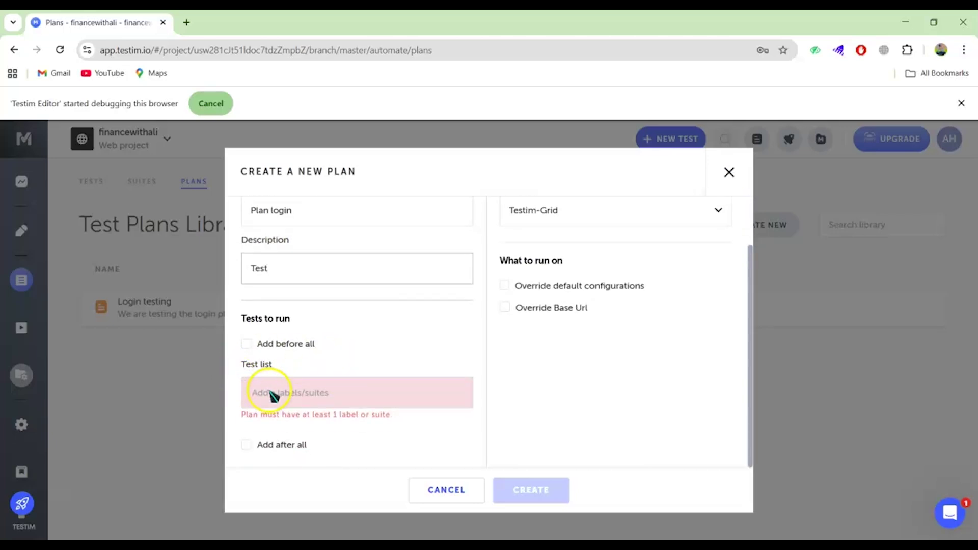
click(246, 343)
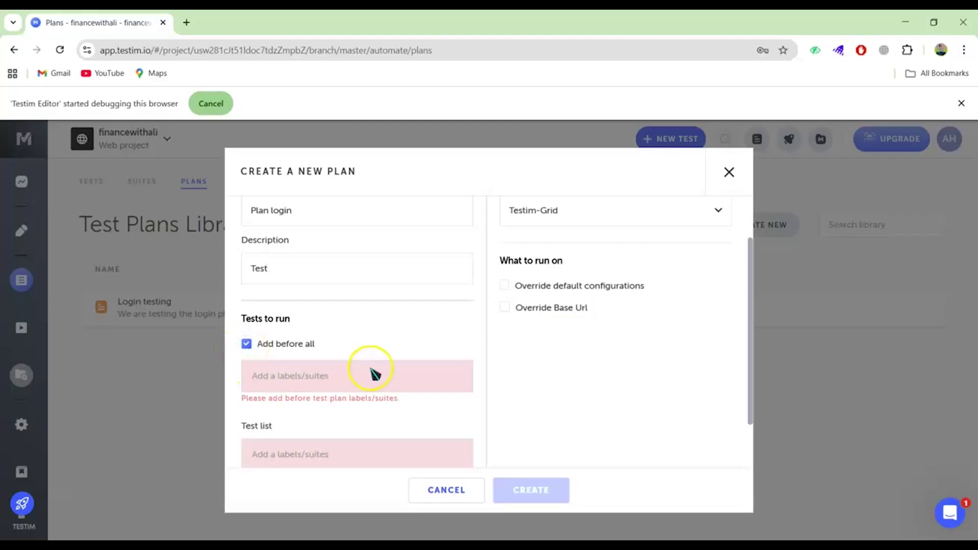
scroll(375, 375, down, 1)
click(273, 320)
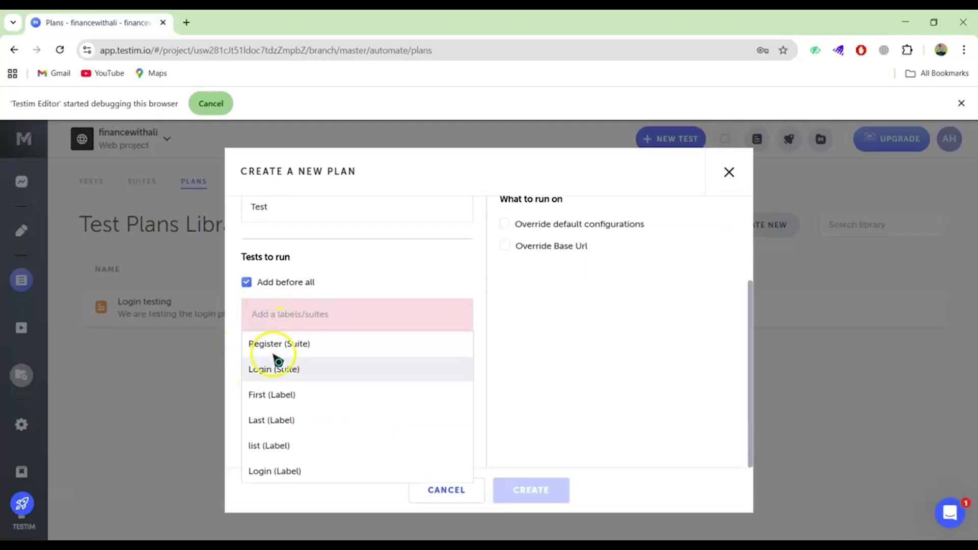
click(268, 395)
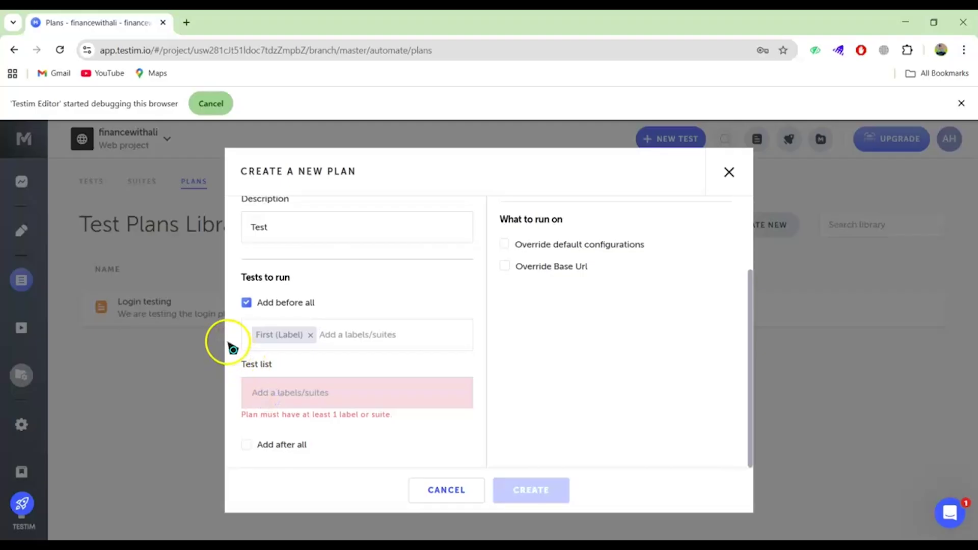
Enable the after-all tests for the plan and assign them the Last label.
click(247, 445)
scroll(237, 402, down, 1)
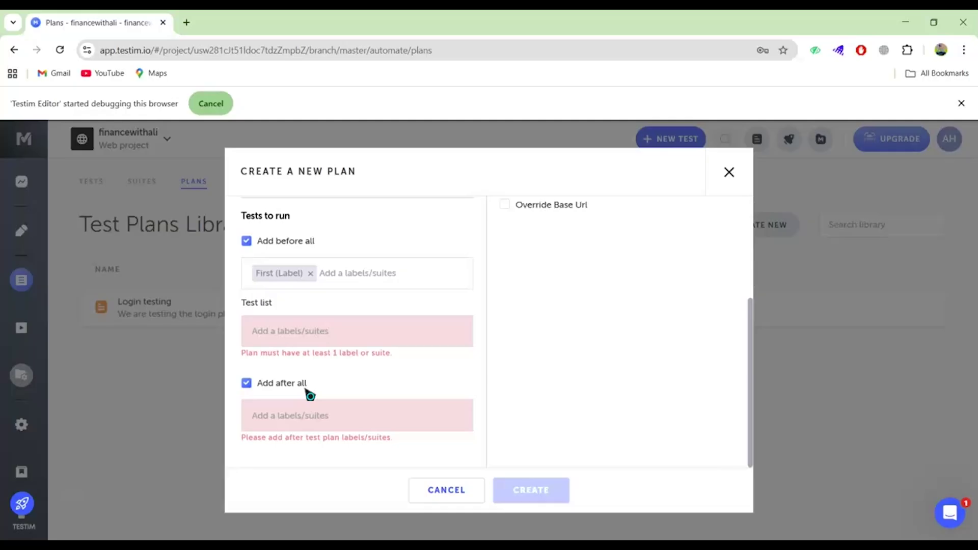
click(290, 336)
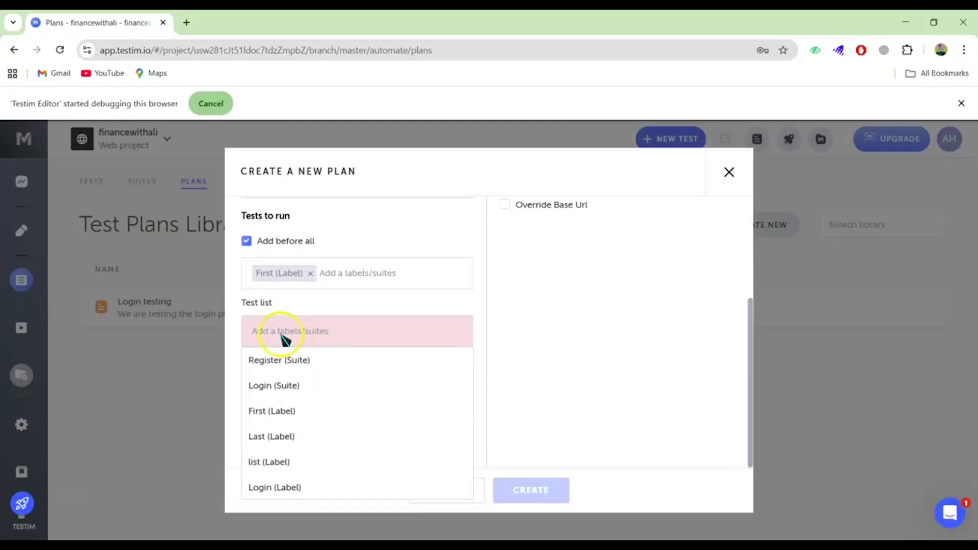
click(236, 371)
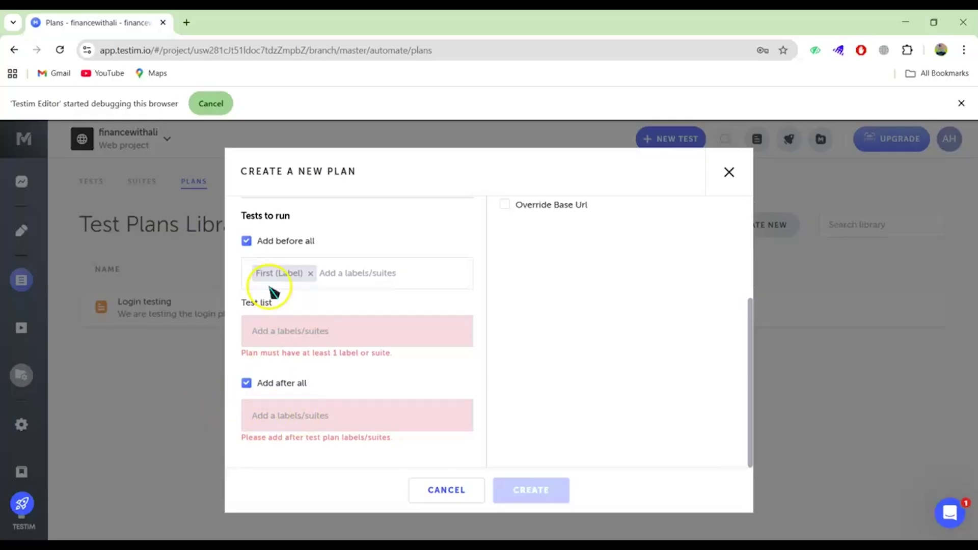
click(274, 416)
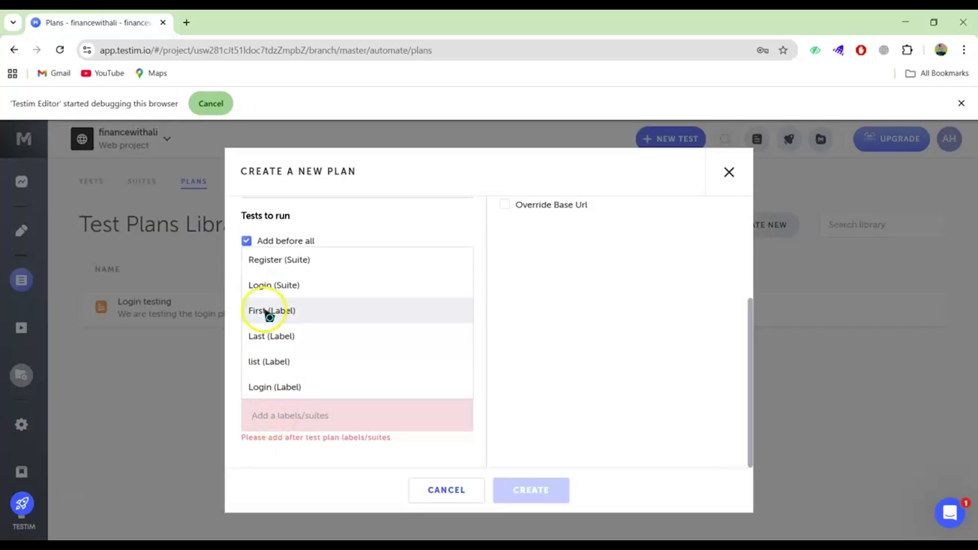
click(266, 337)
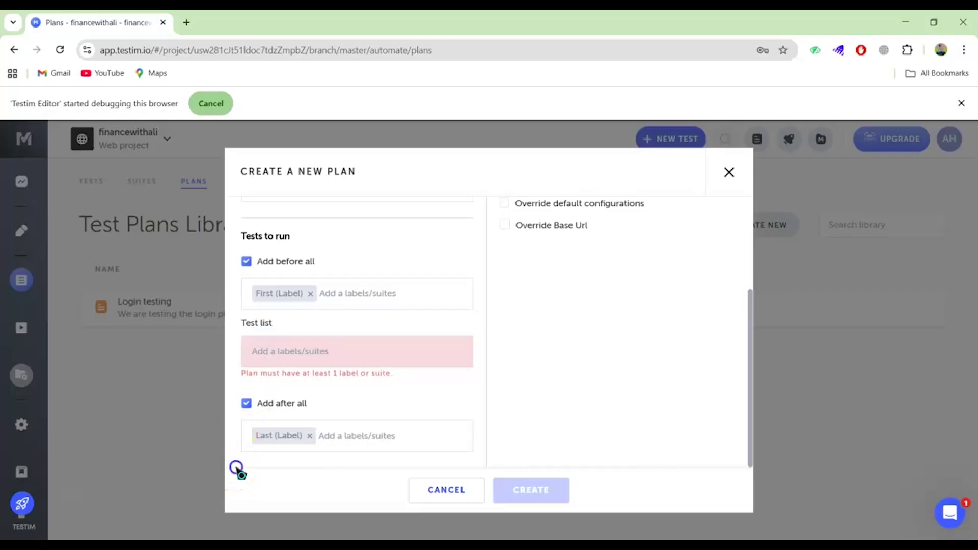
Add the list and Login labels to the plan's test list and create the plan.
click(272, 352)
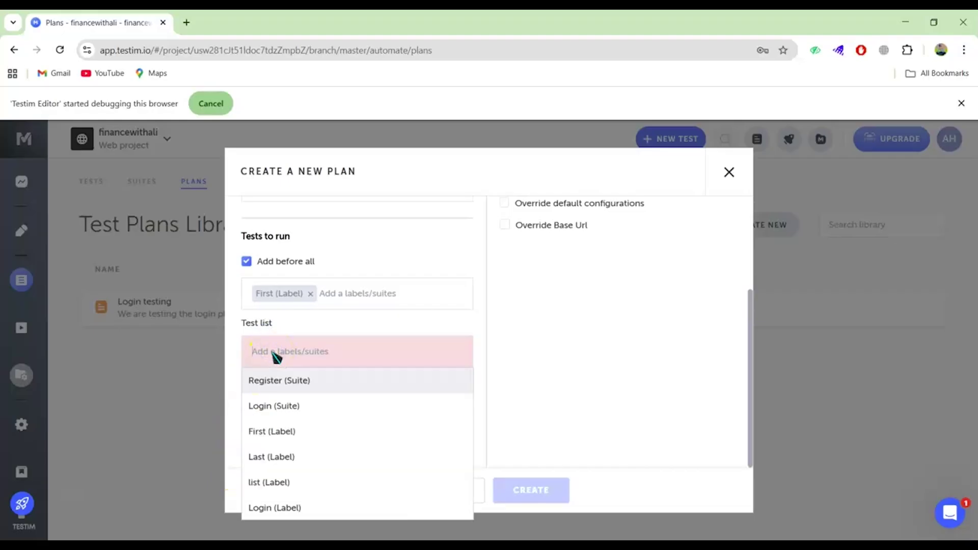
click(274, 483)
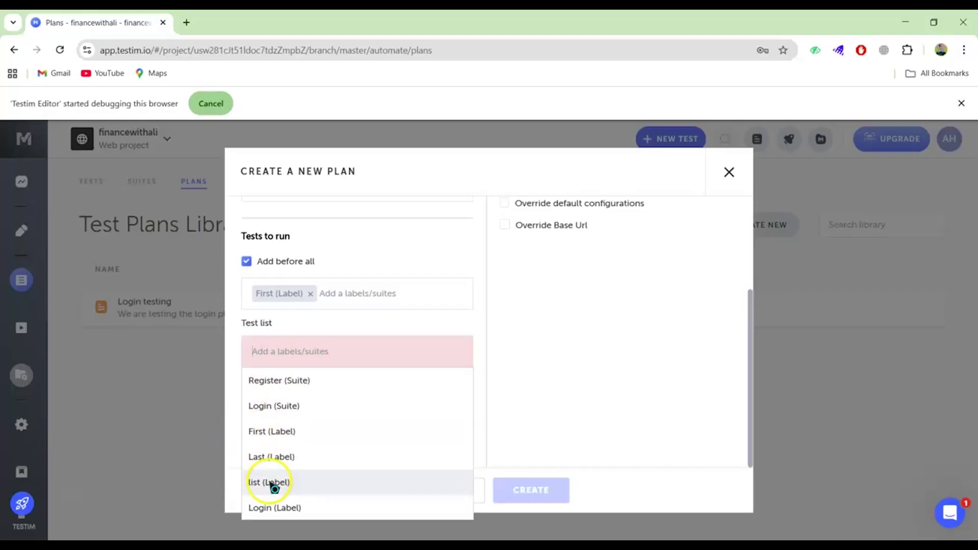
click(324, 374)
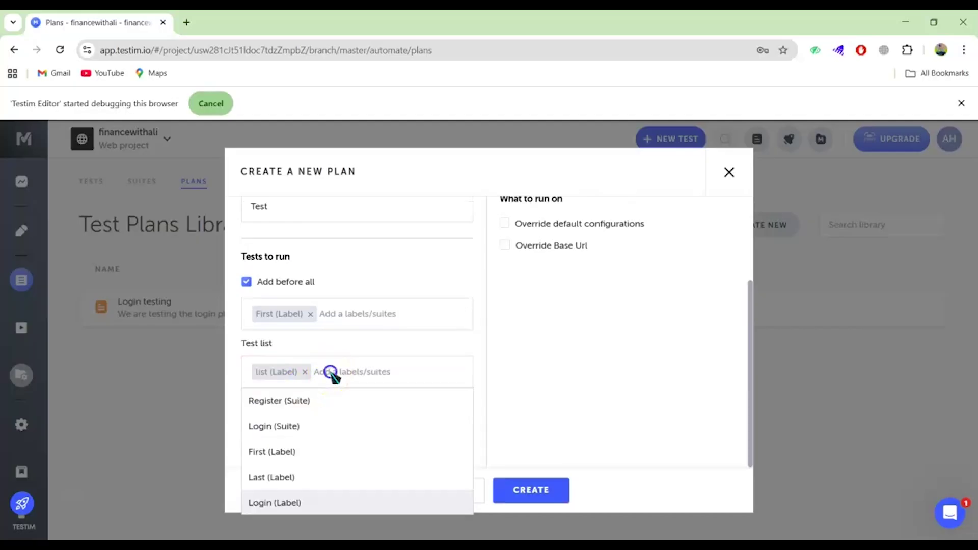
click(288, 505)
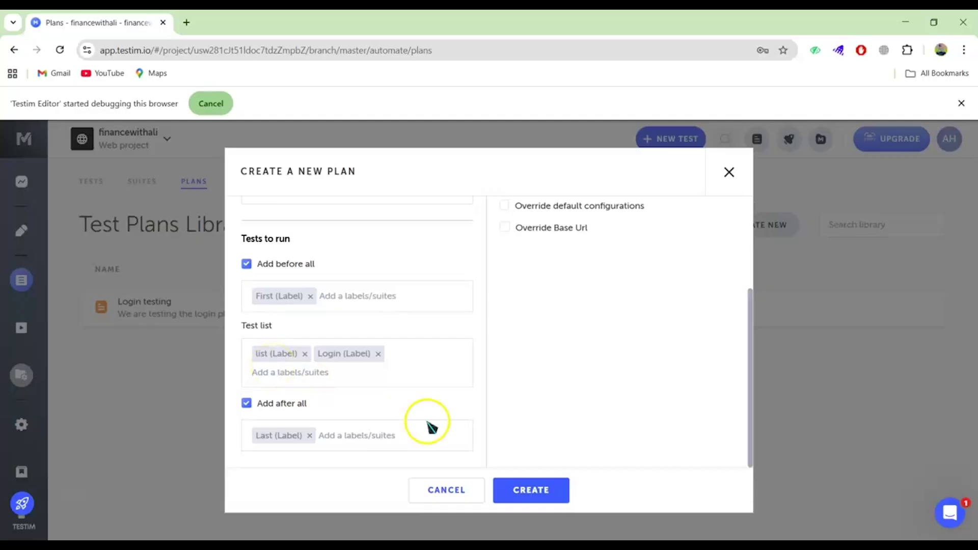
scroll(532, 356, up, 5)
scroll(536, 360, down, 3)
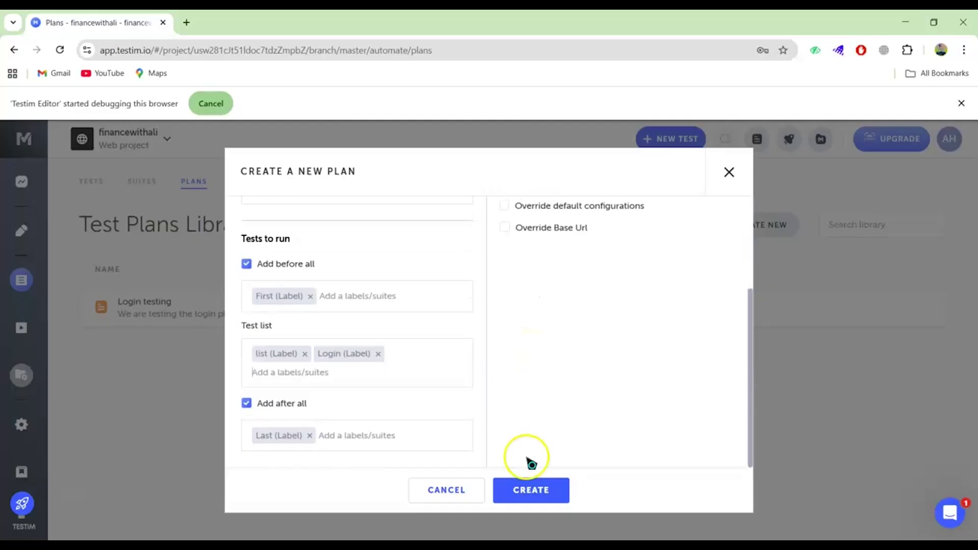
click(531, 490)
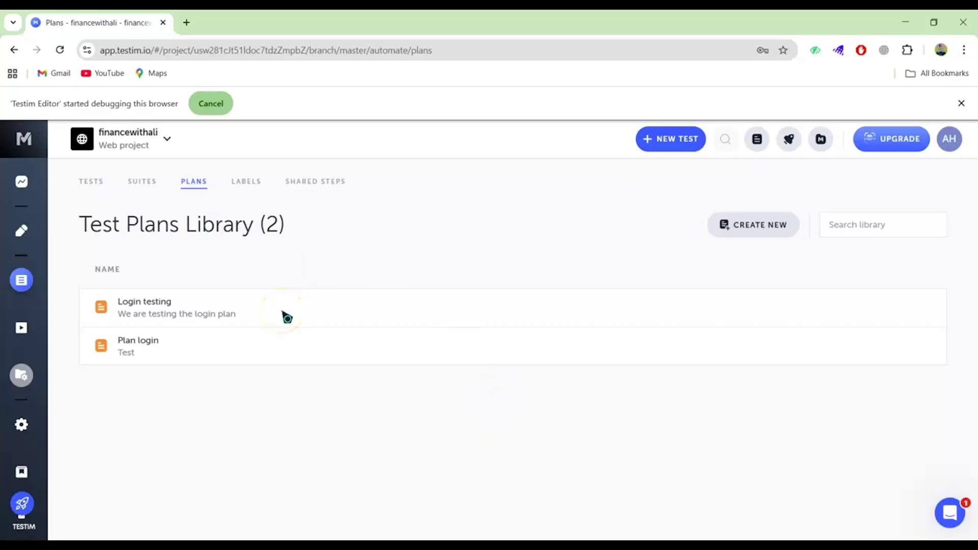
Run the Login testing plan locally with the default run options.
click(283, 312)
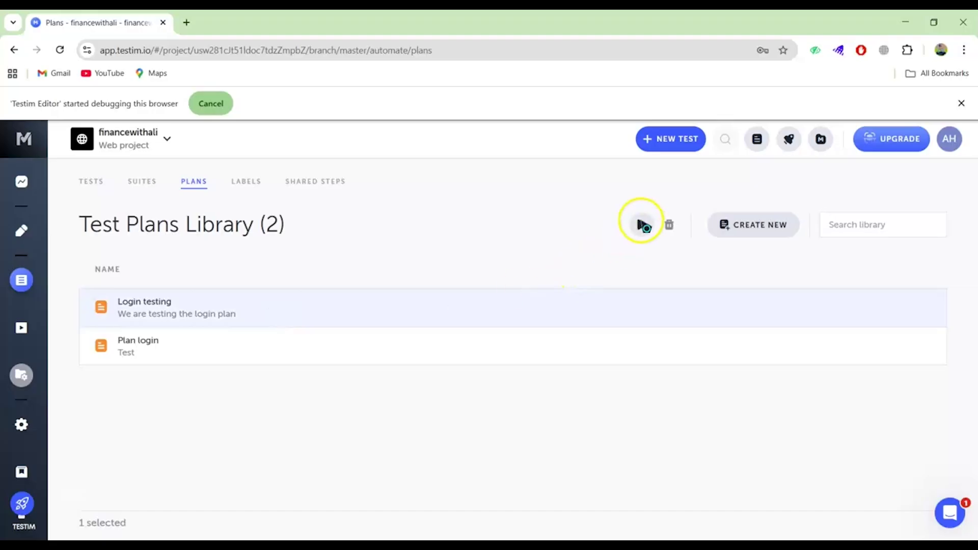
click(641, 225)
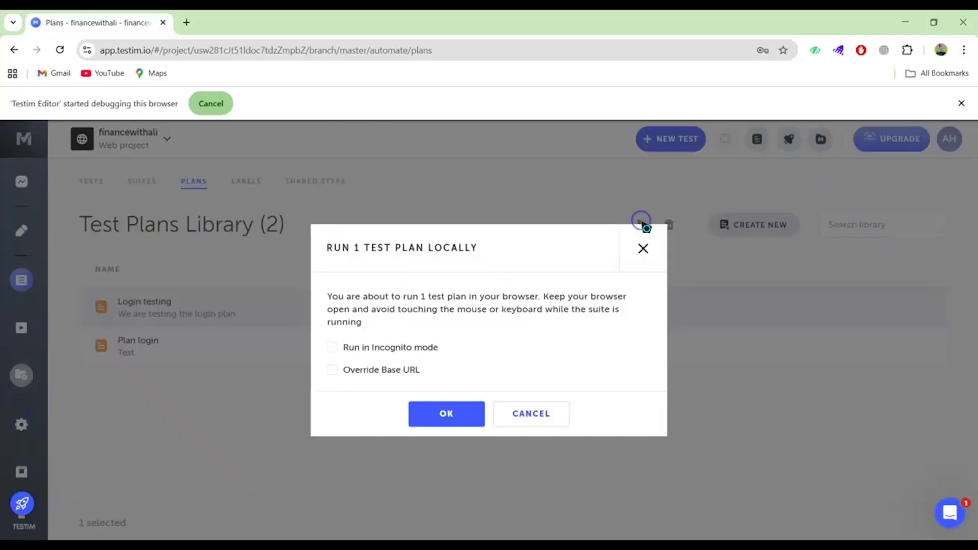
click(444, 415)
Open the running Login testing execution to follow its Just checking test, and minimize the test browser window.
click(249, 462)
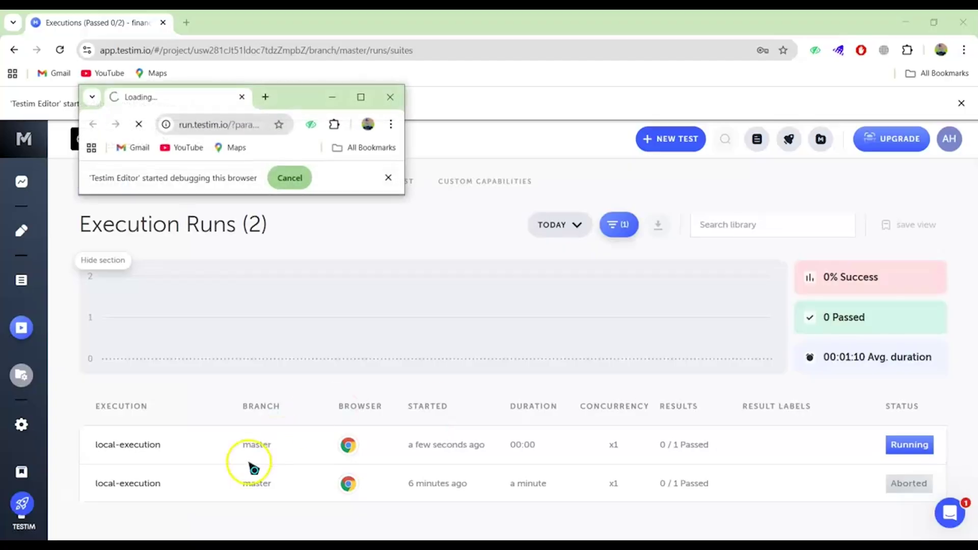
click(139, 444)
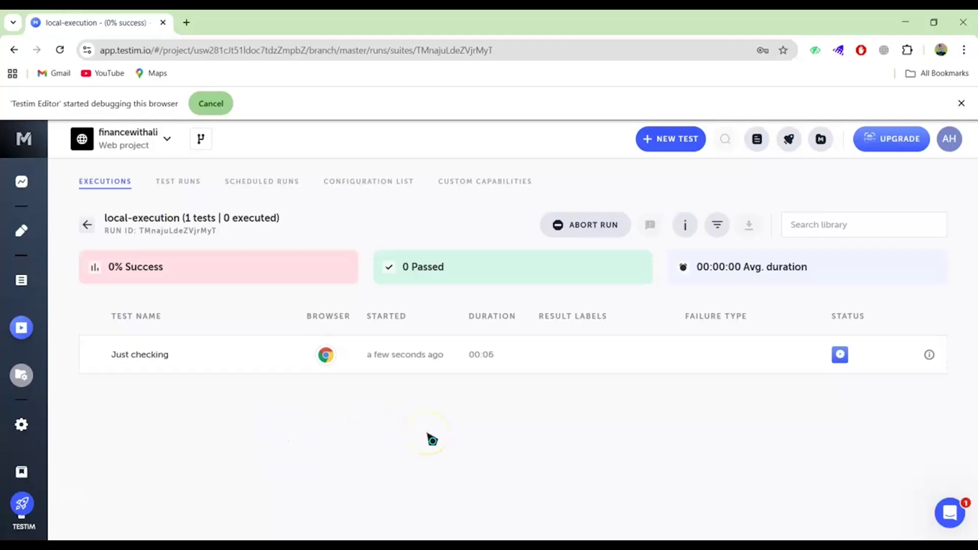
click(120, 357)
click(173, 355)
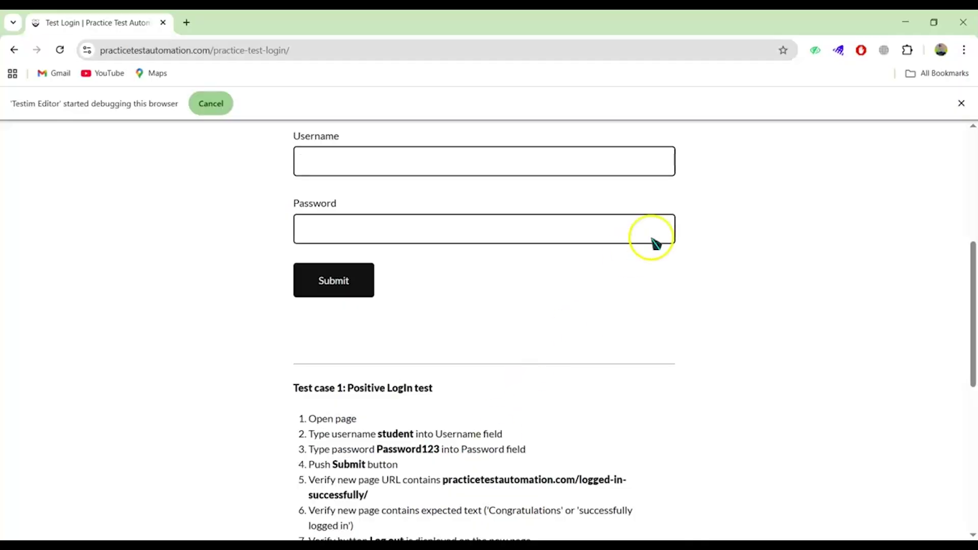
click(906, 22)
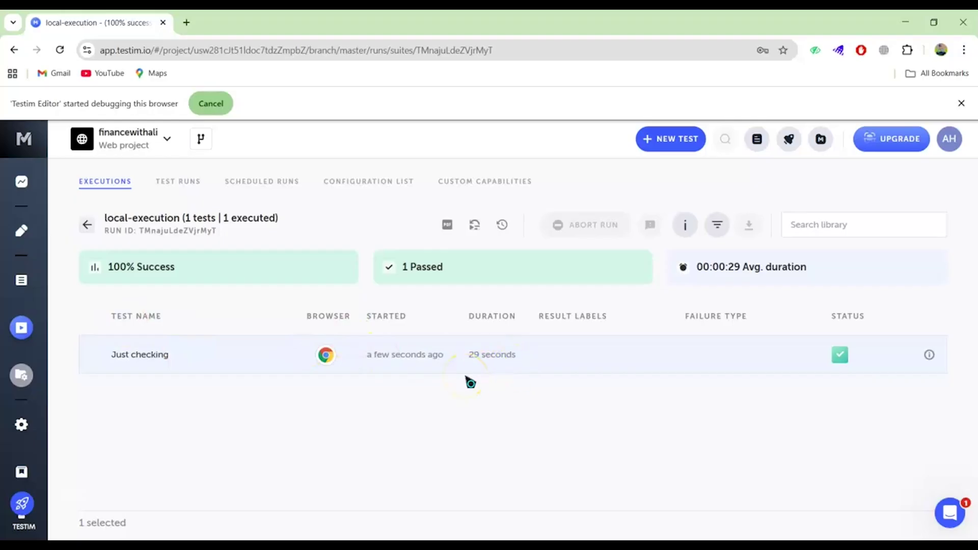
Review the execution runs list, reopen the newest execution's details and return to the list.
click(87, 225)
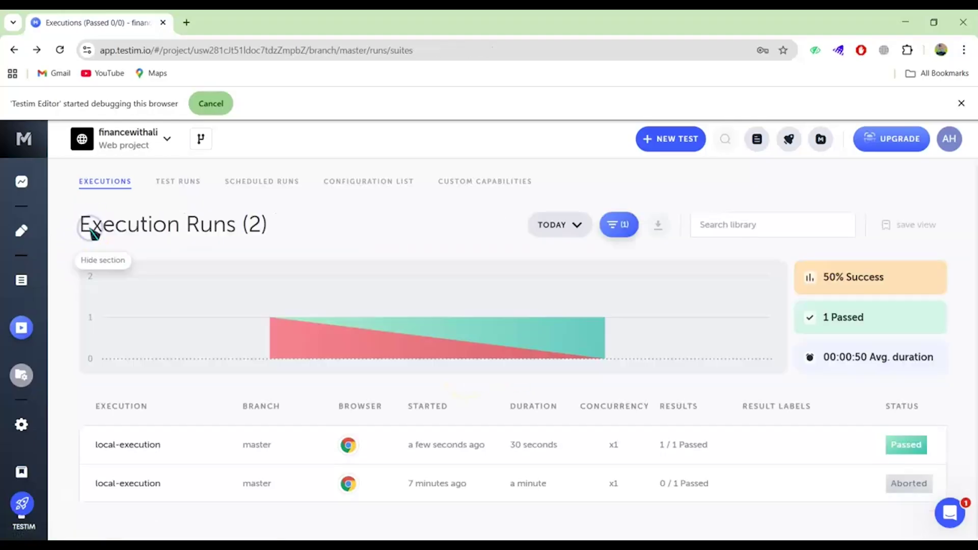
click(439, 496)
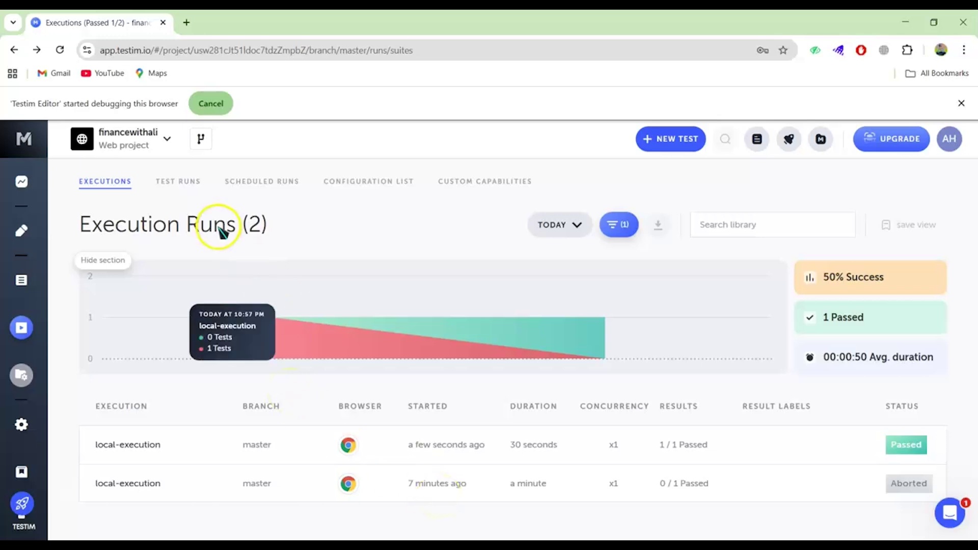
click(144, 447)
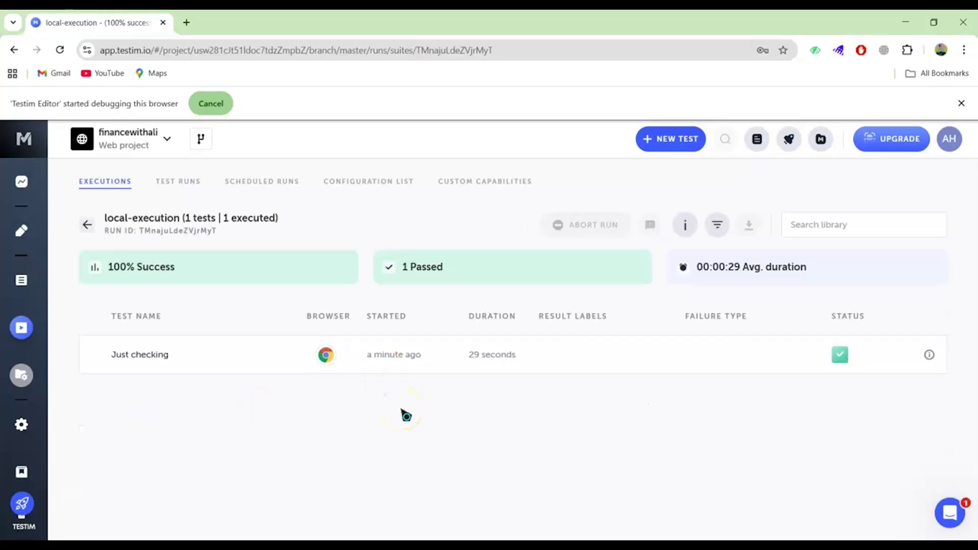
click(87, 224)
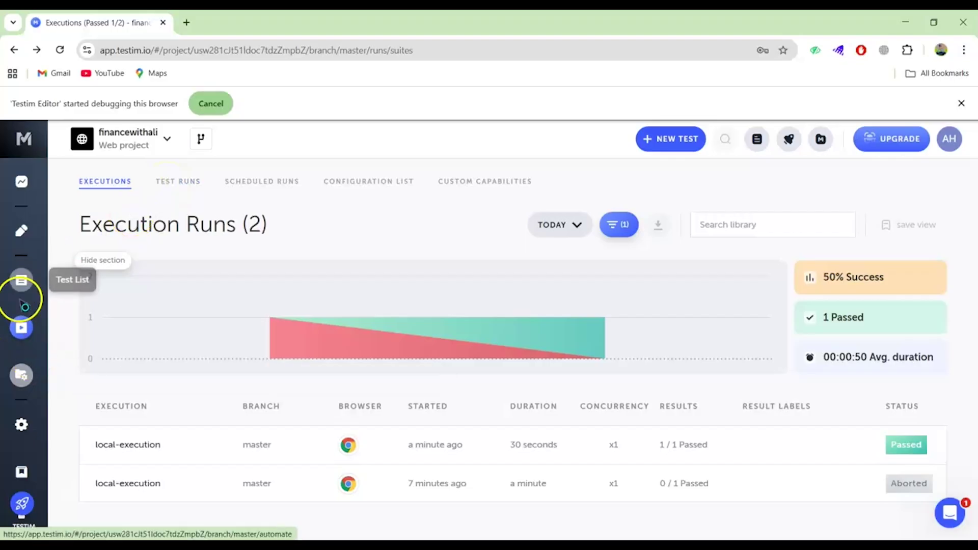
Run the Plan login test plan locally from the plans library with the default run options.
click(21, 279)
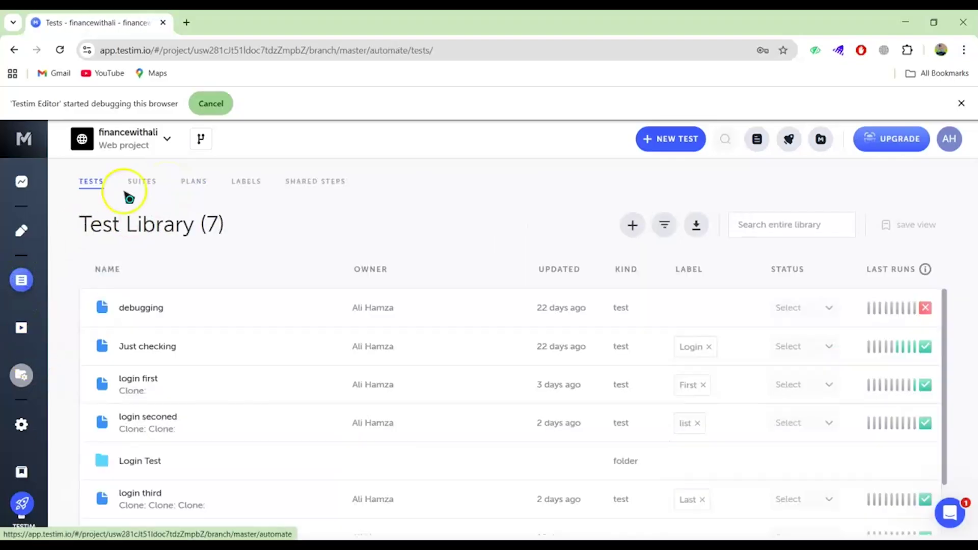
click(193, 184)
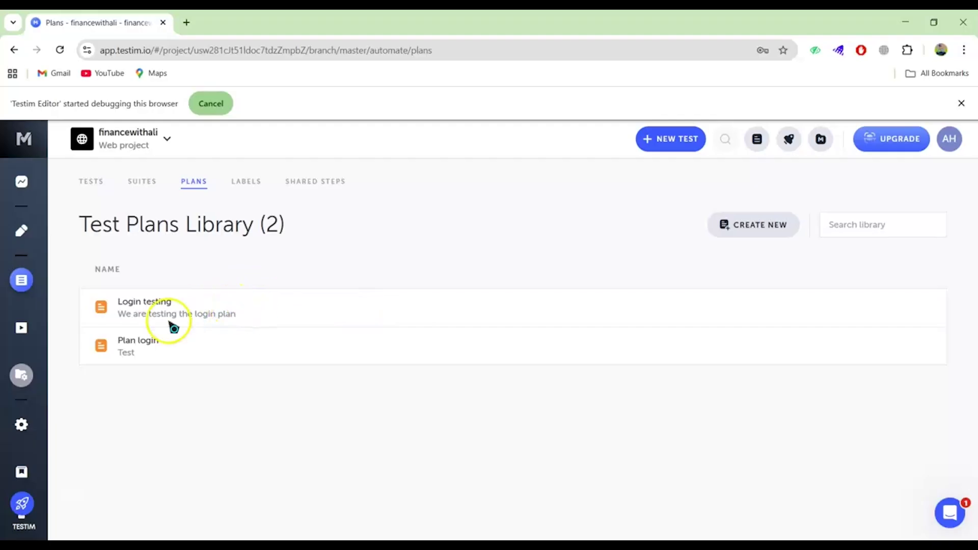
click(143, 347)
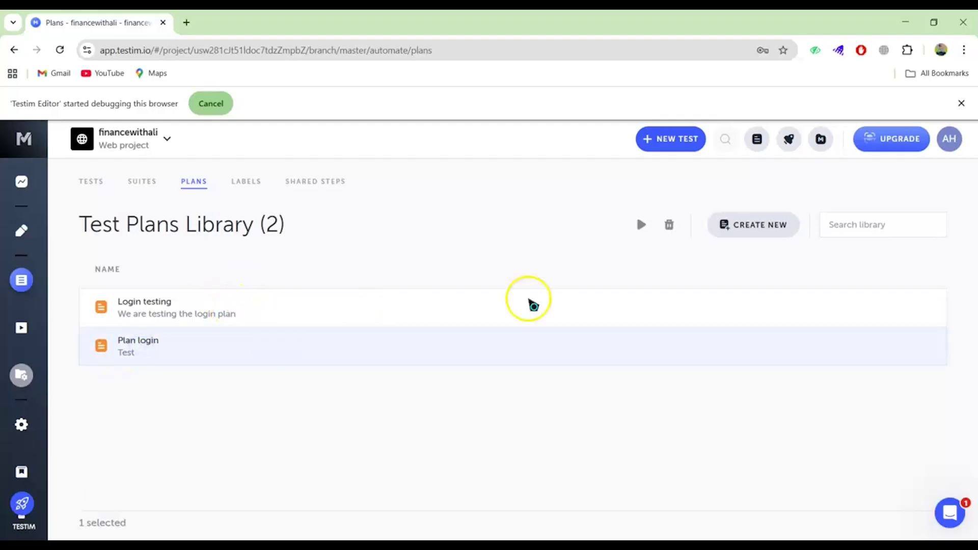
click(640, 226)
click(441, 422)
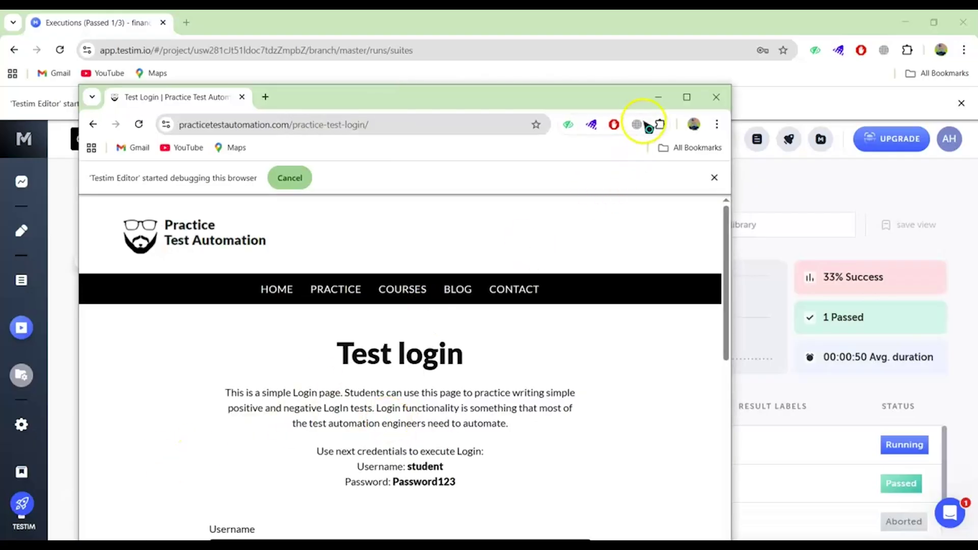
Minimize the test browser window and open the details of the running Plan login execution.
click(655, 99)
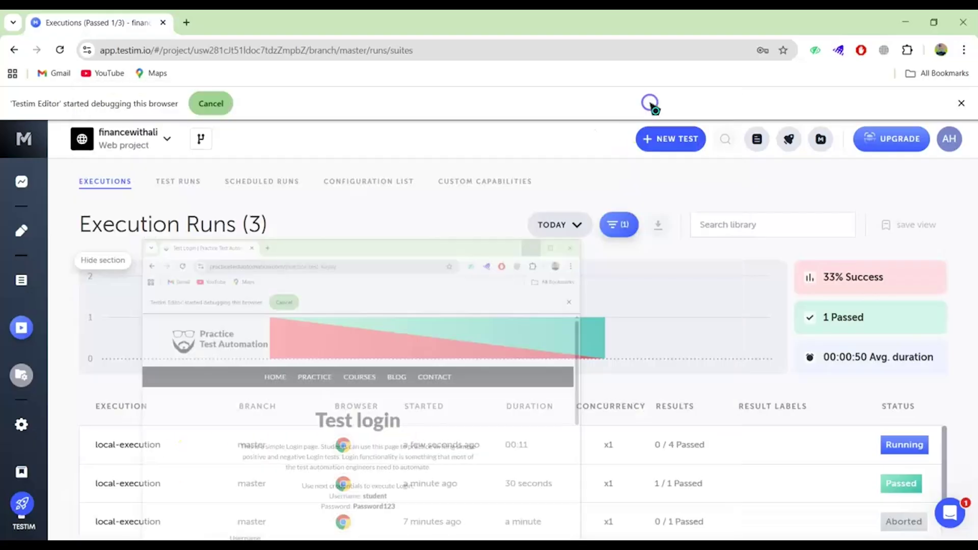
click(129, 446)
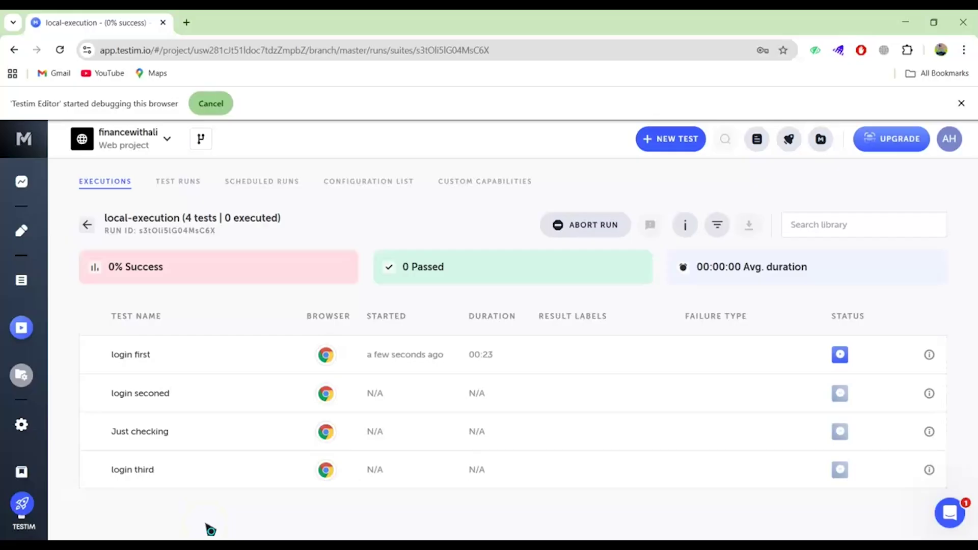
Examine the order and status of the login first, login seconed, Just checking and login third tests, minimizing the test browser window.
click(125, 353)
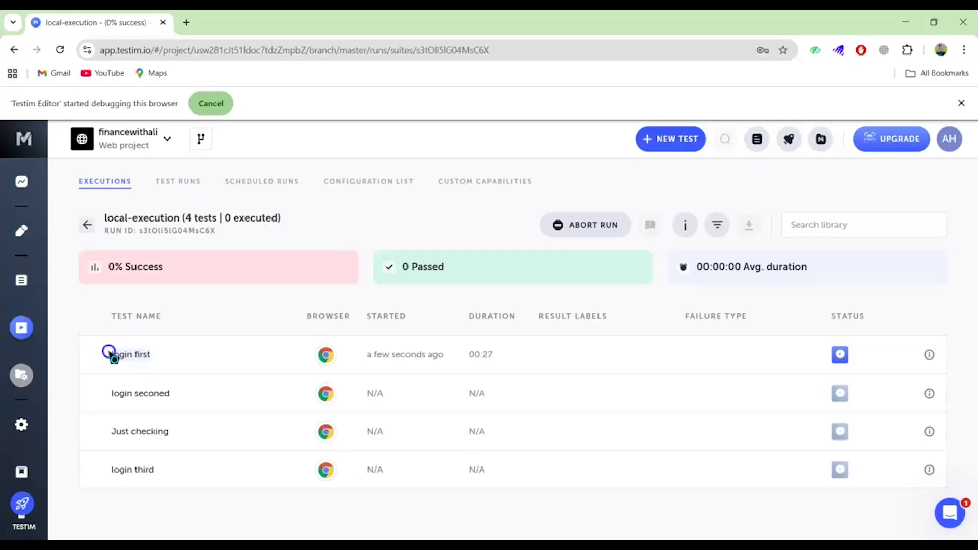
click(110, 353)
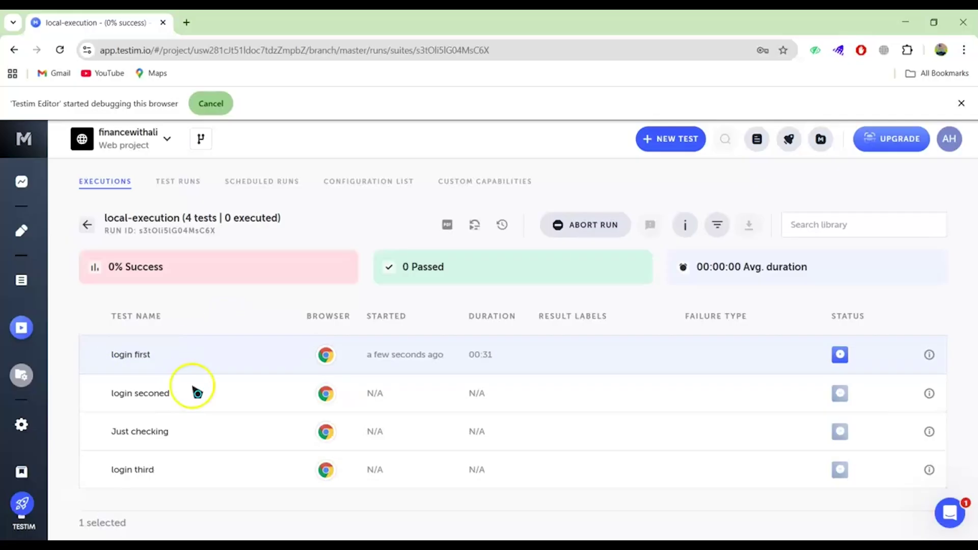
click(100, 467)
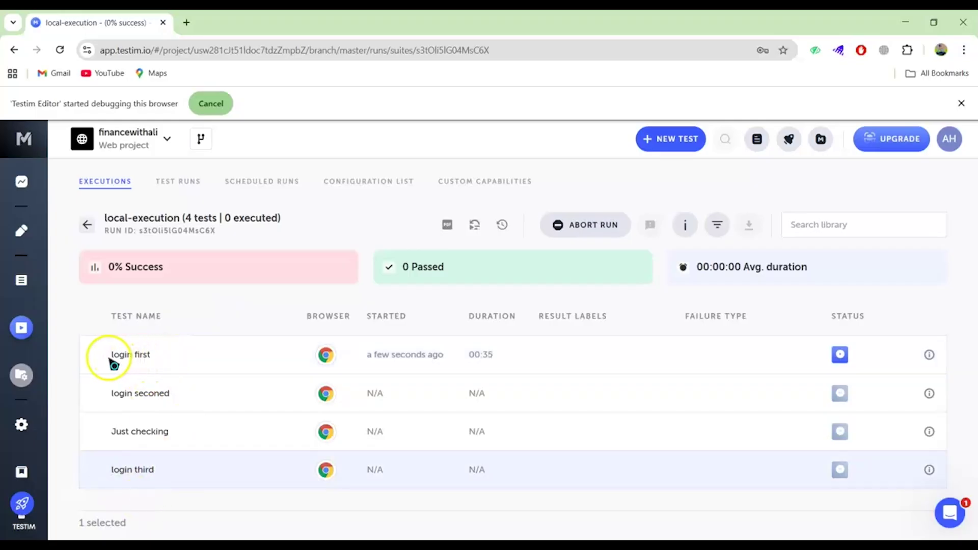
click(112, 469)
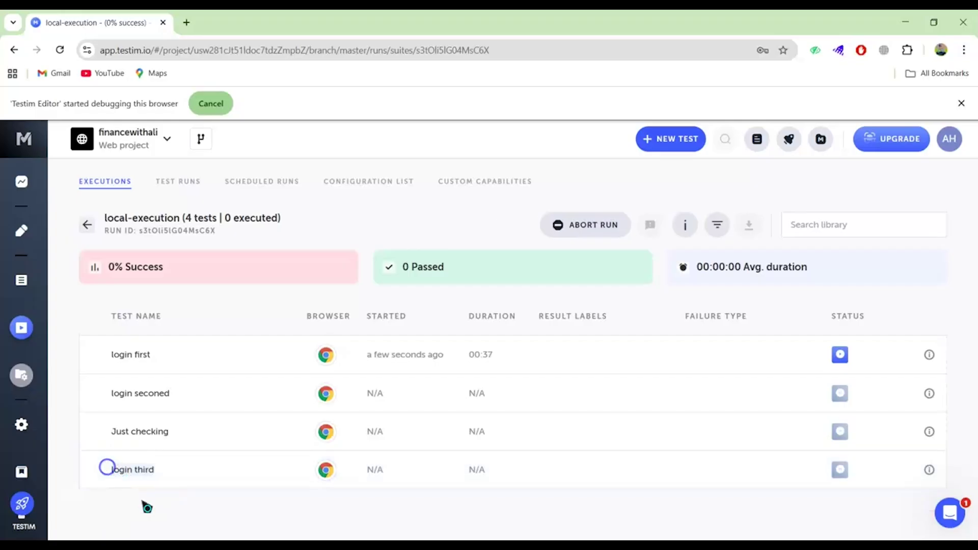
click(179, 393)
click(107, 394)
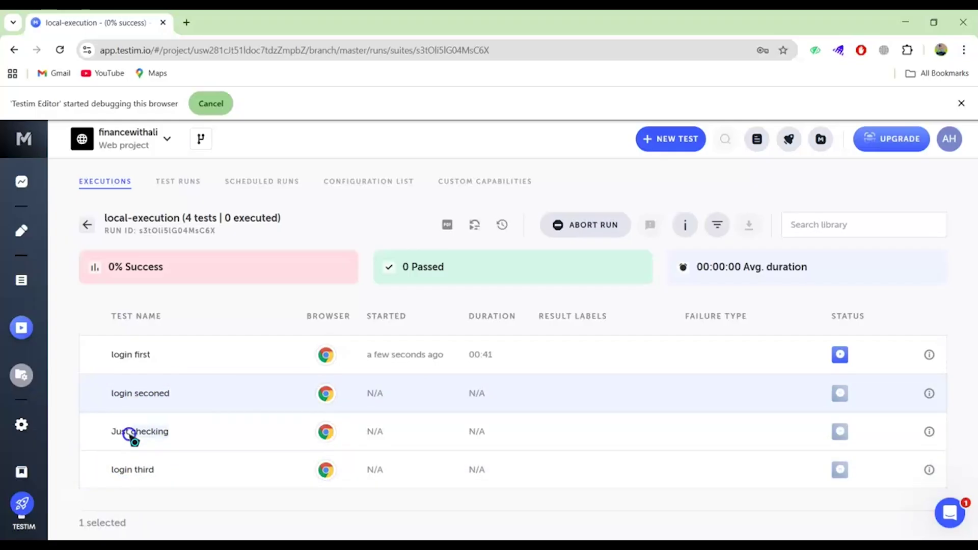
click(105, 434)
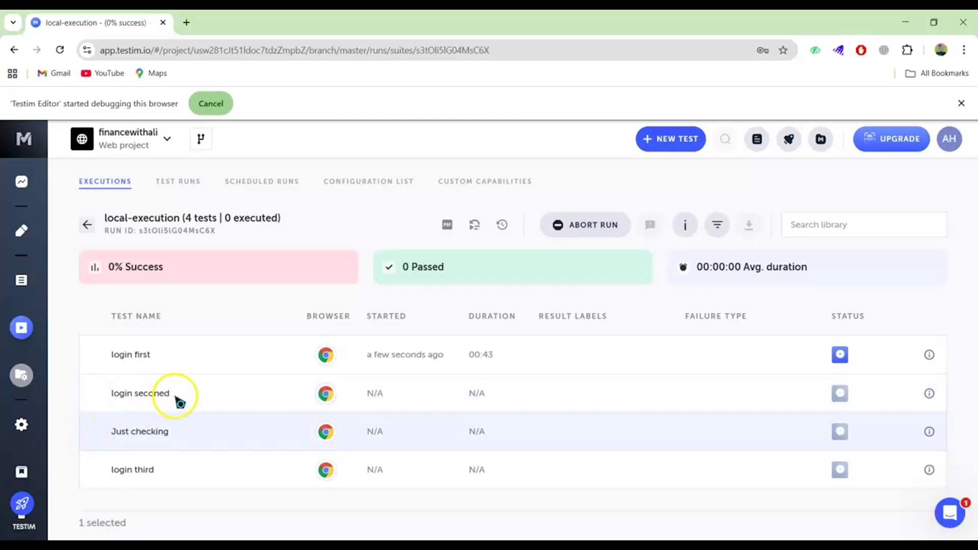
click(105, 396)
click(93, 408)
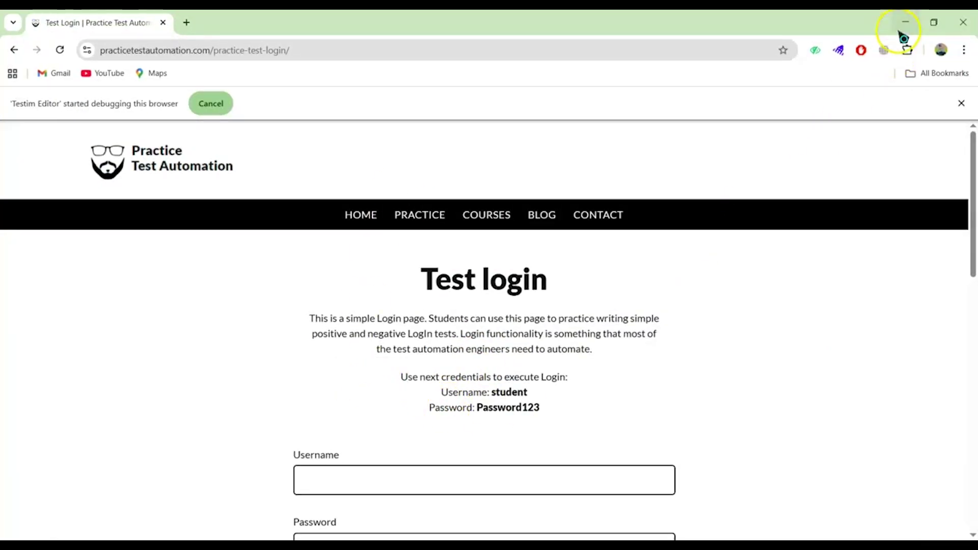
click(904, 24)
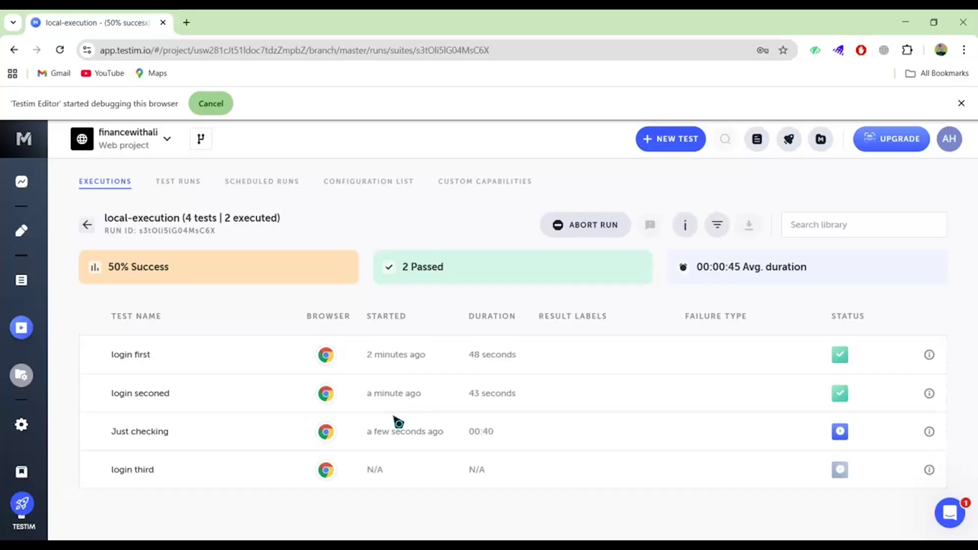
click(208, 459)
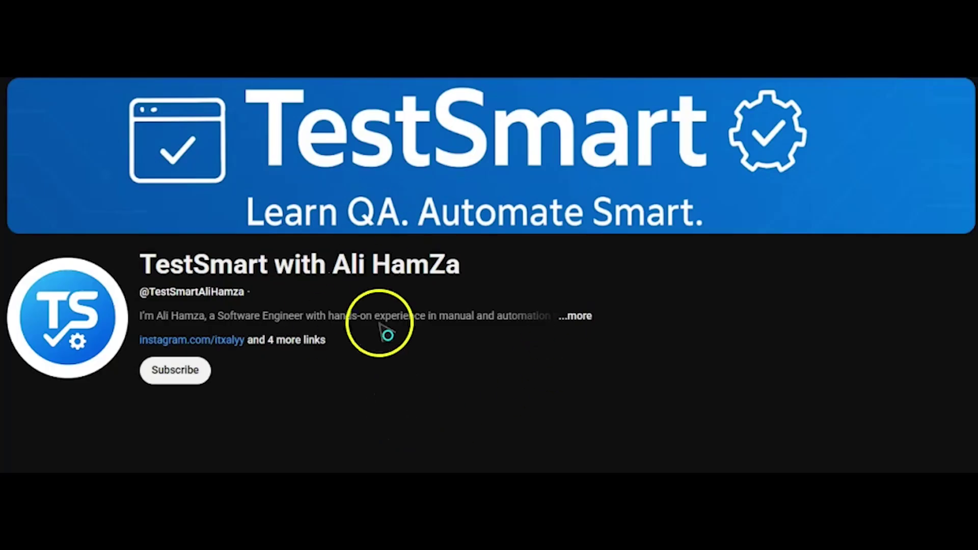
click(174, 376)
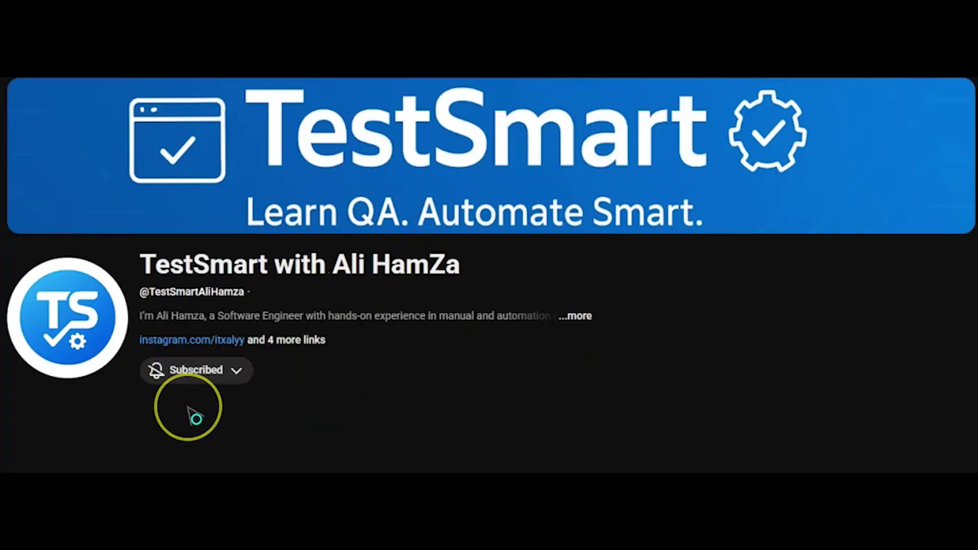